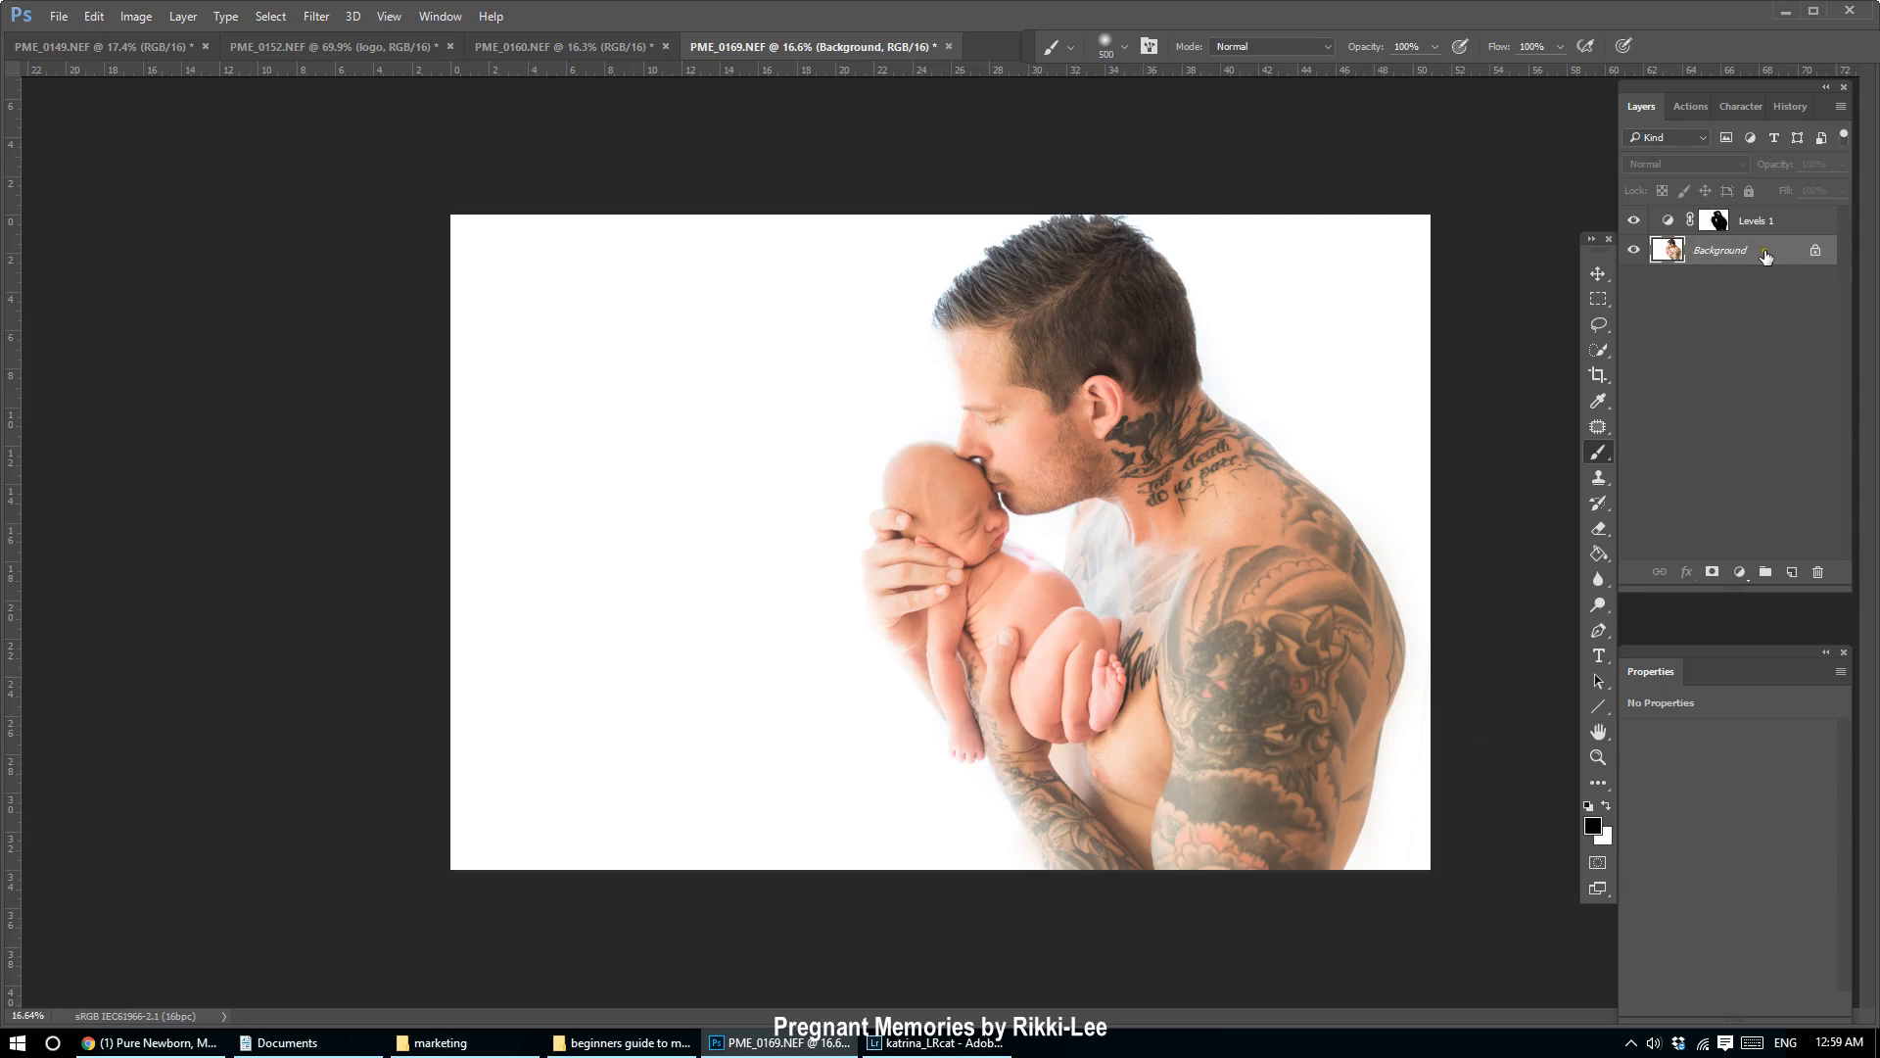
Duplicate the Background layer and start a Black & White adjustment on the copy.
left_click_drag(1768, 255, 1793, 576)
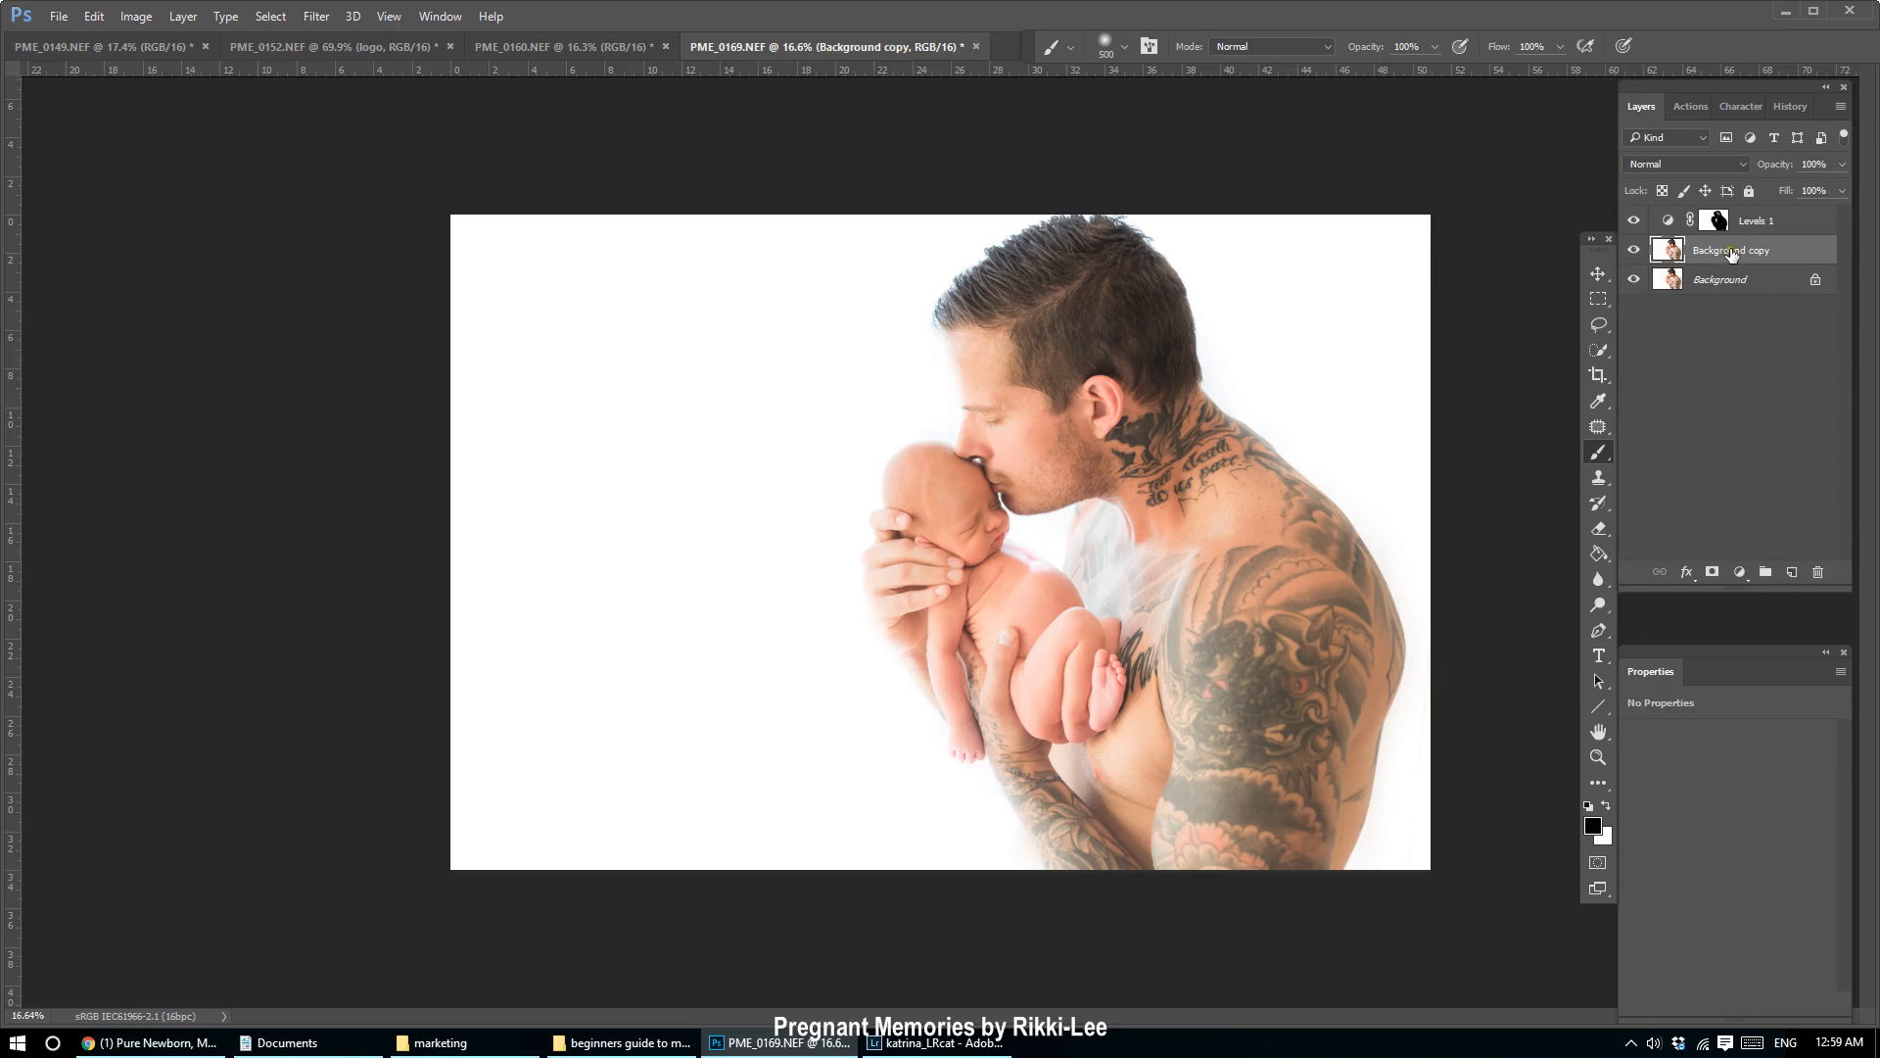
left_click(1593, 281)
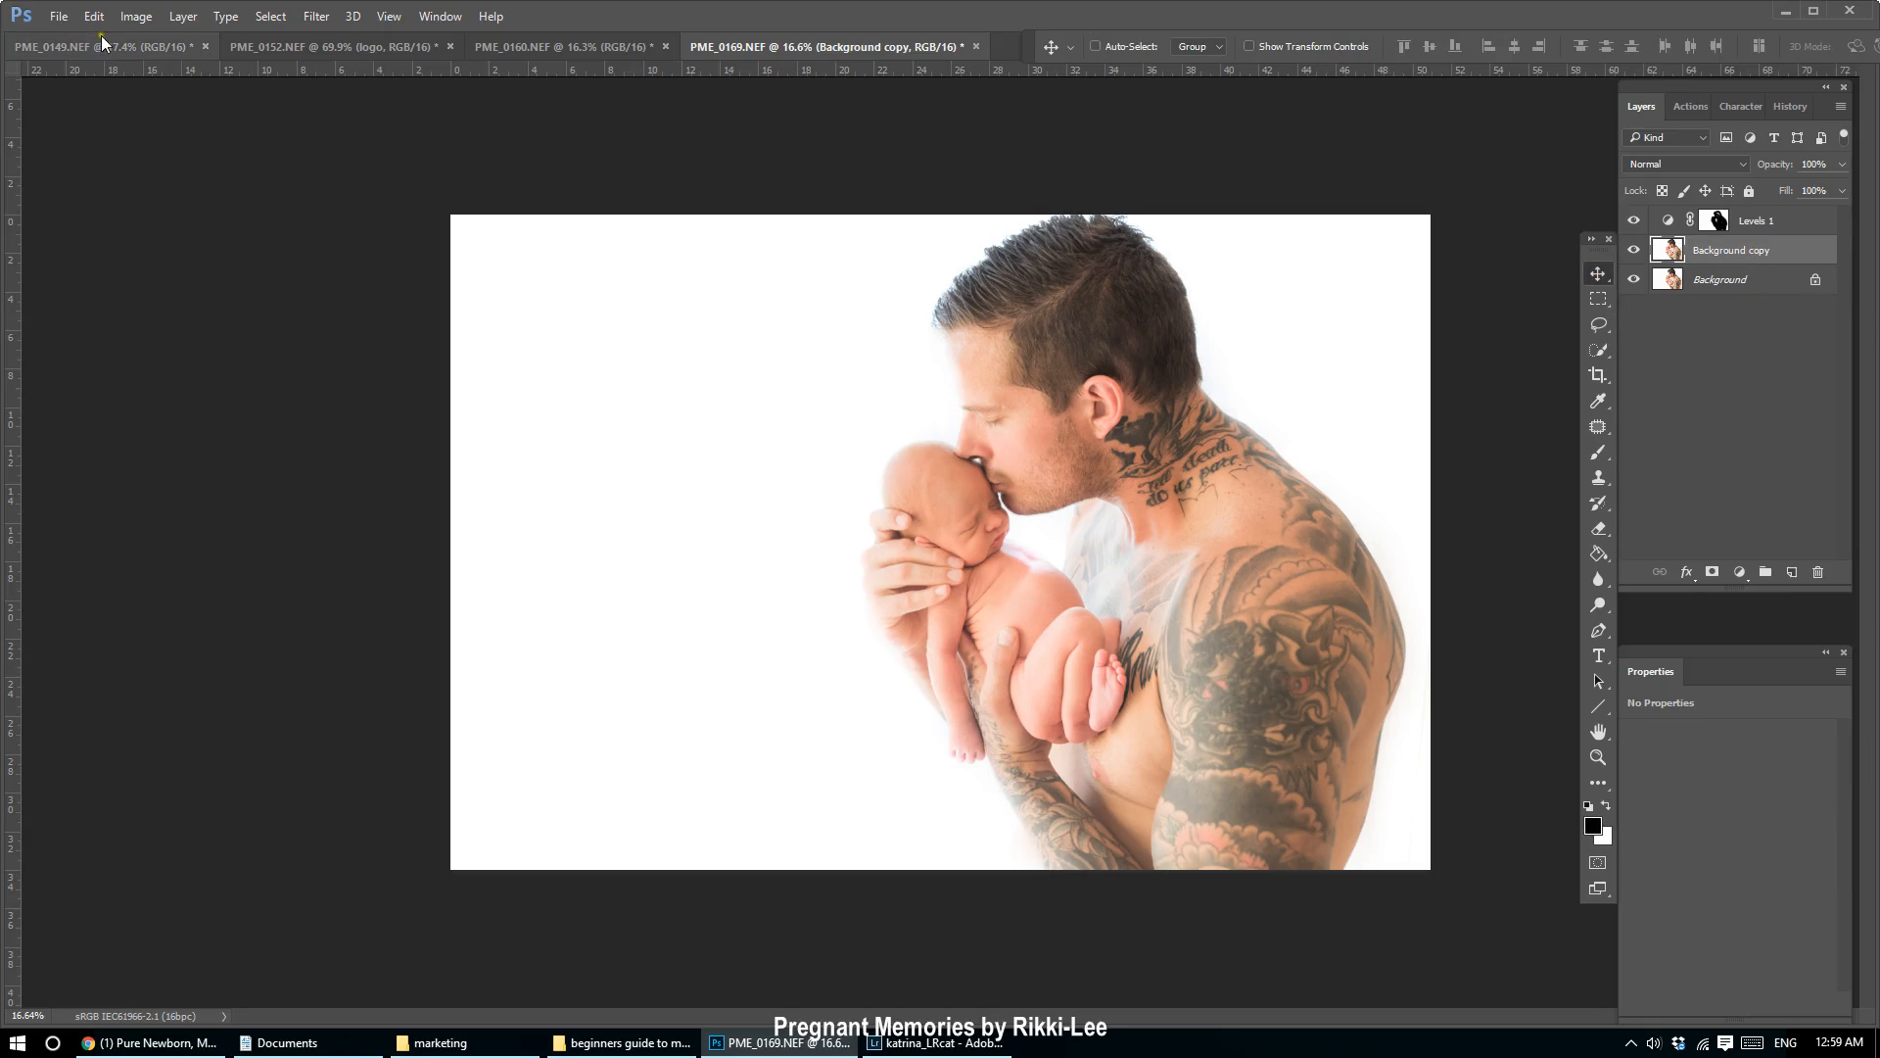
left_click(137, 16)
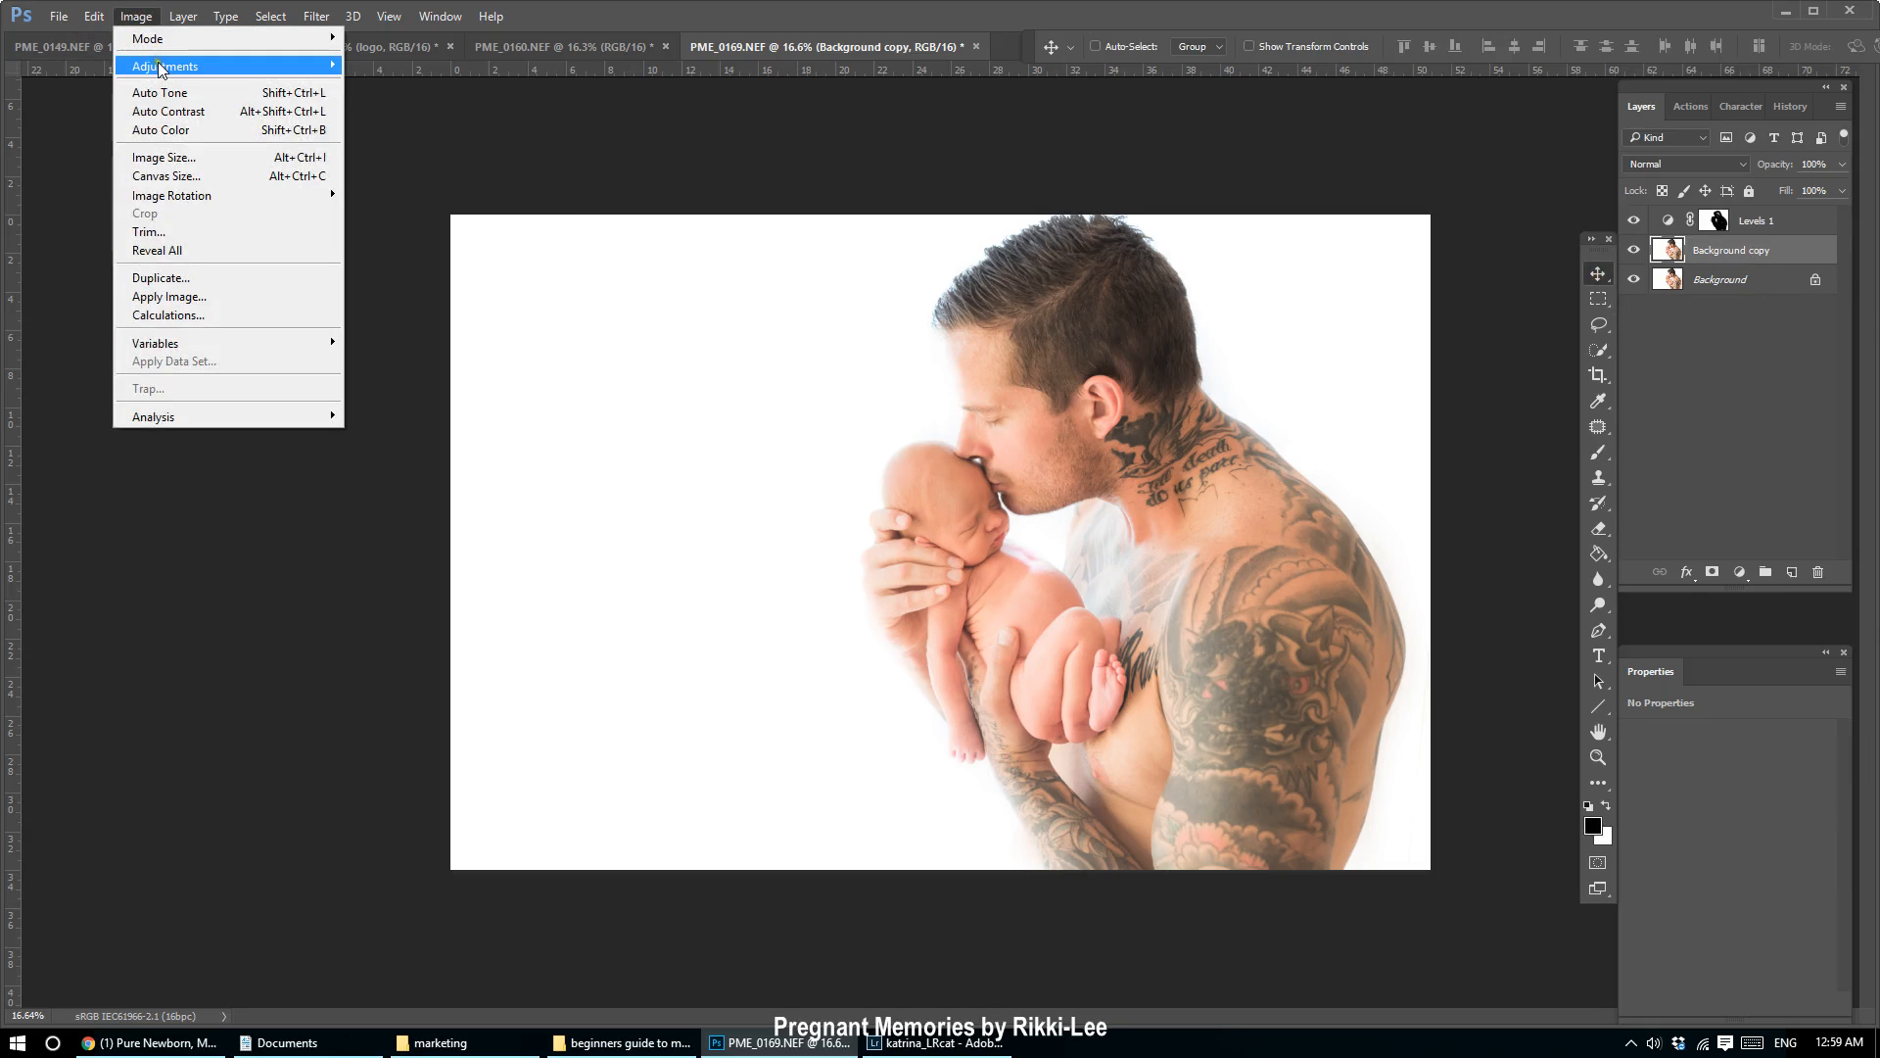
mouse_move(181, 65)
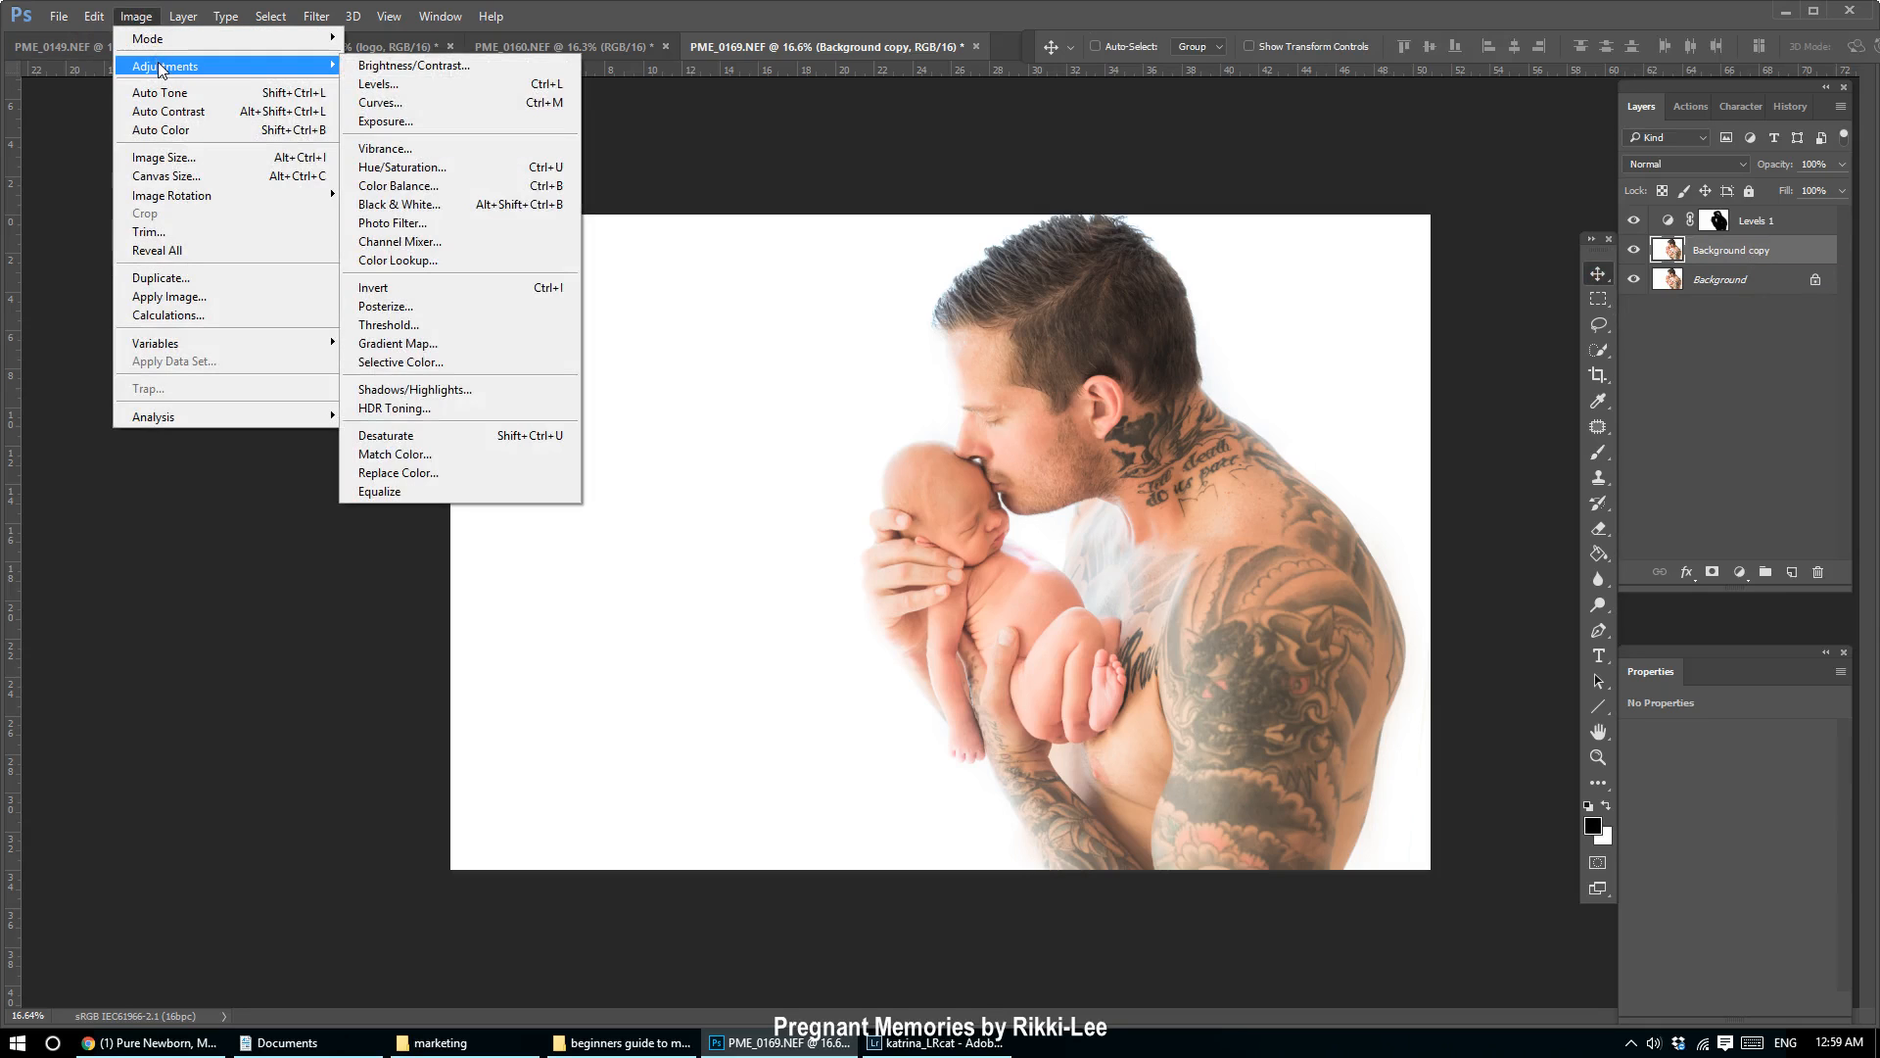
left_click(445, 205)
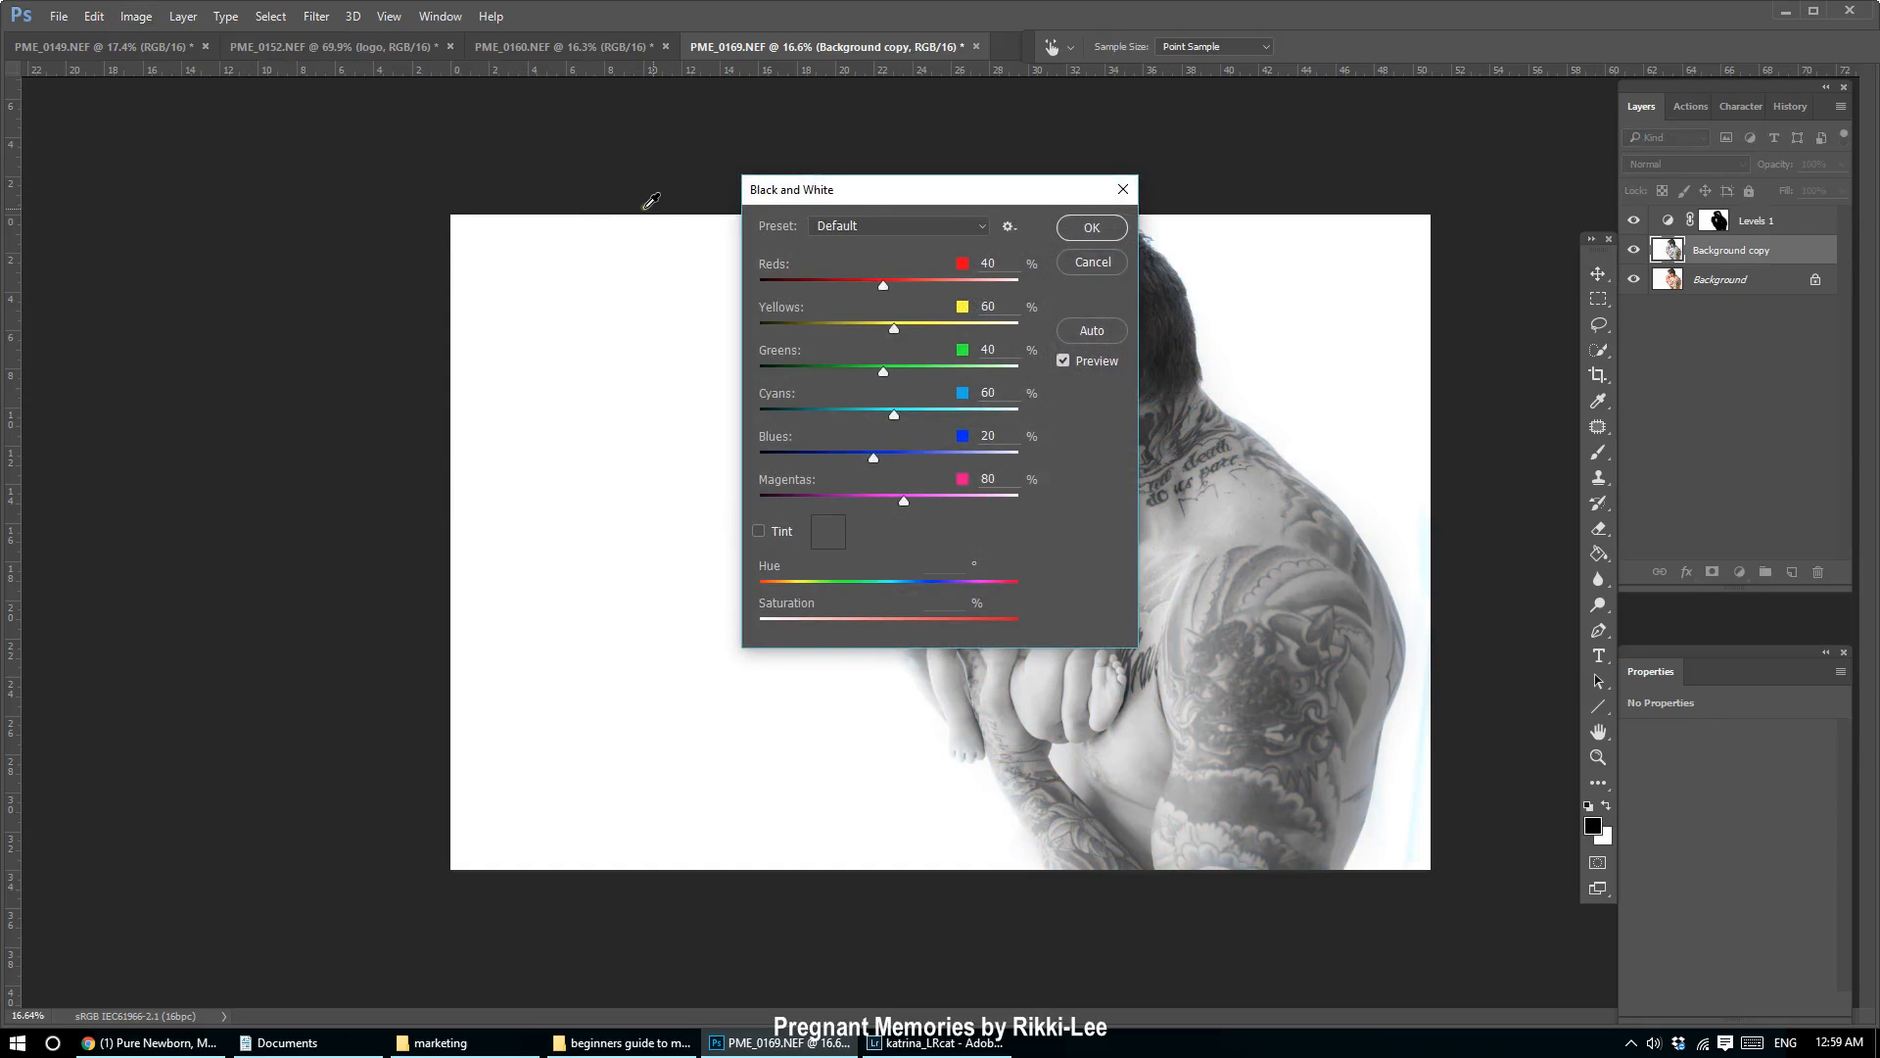
Set the Black and White mix to Reds 166%, Yellows 132%, Cyans 58%, Blues -9% and Magentas 30%.
mouse_move(884, 284)
left_mouse_down()
mouse_move(1009, 292)
mouse_move(858, 279)
mouse_move(925, 294)
left_mouse_up()
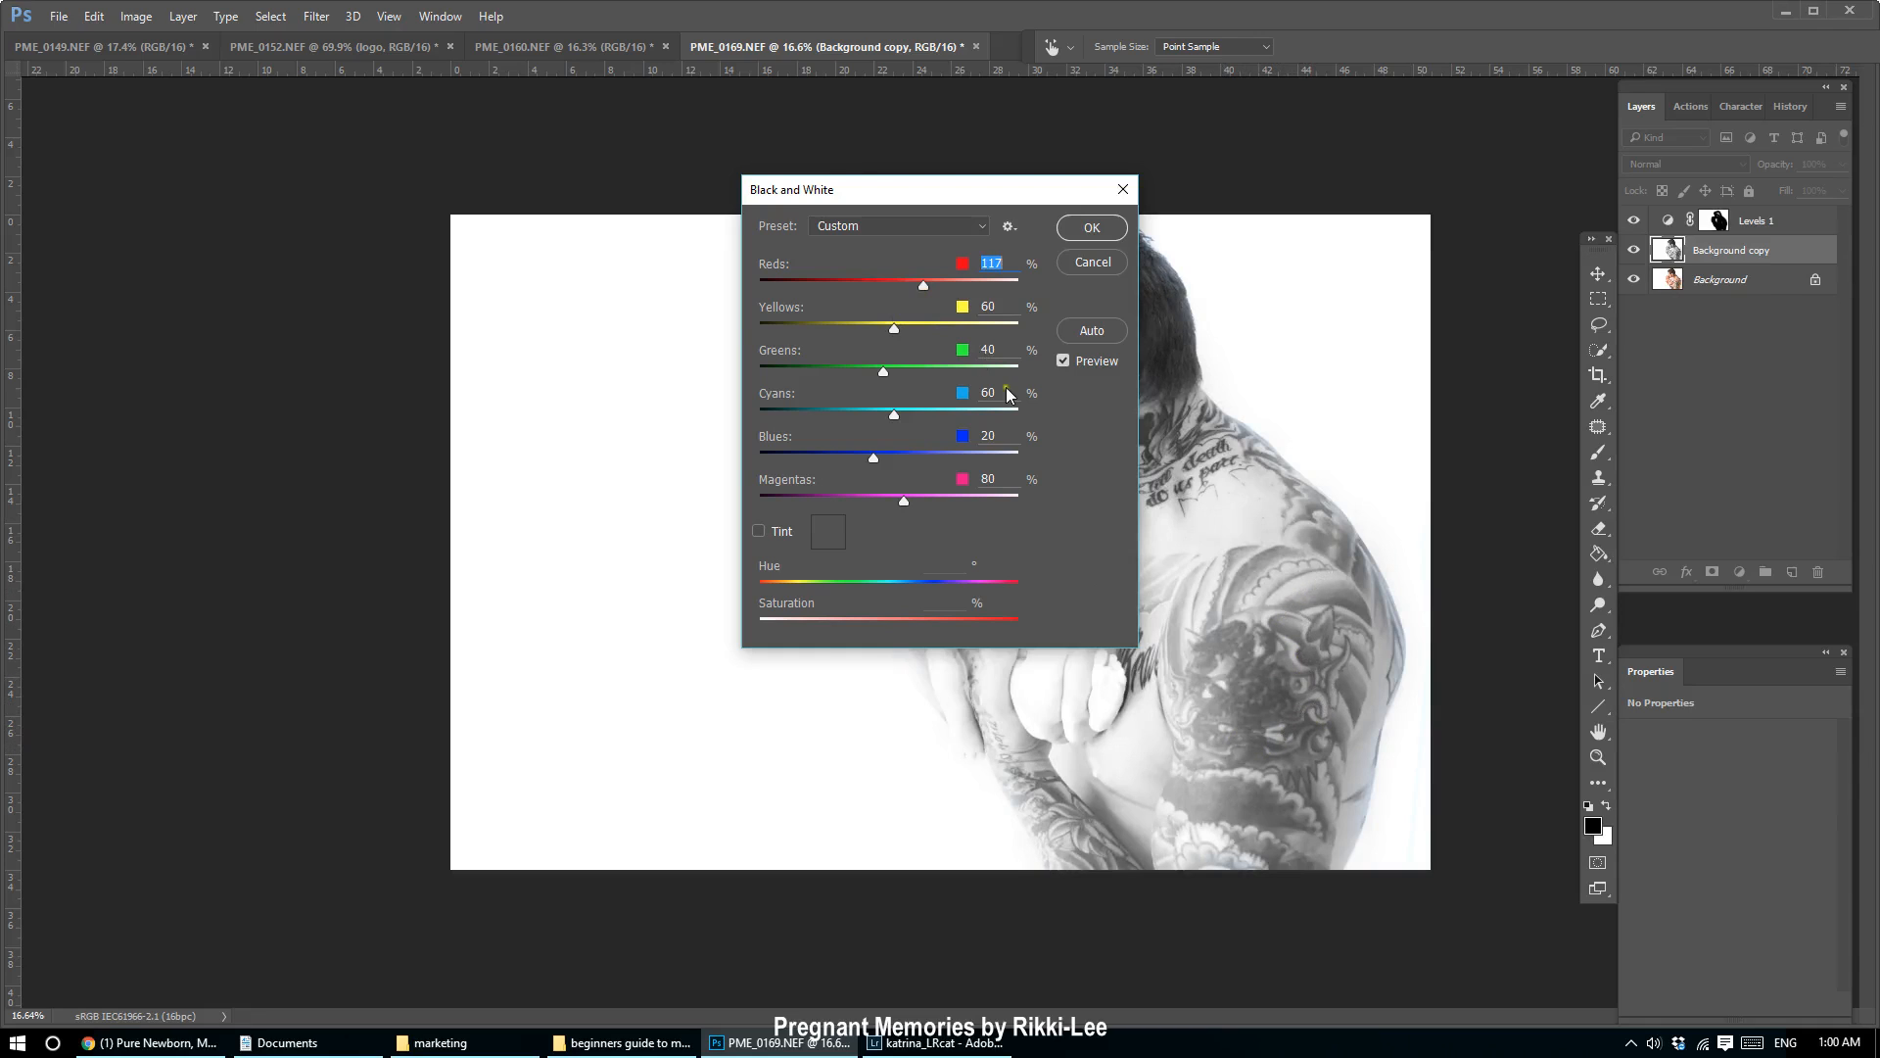
left_click(926, 284)
left_click_drag(924, 280, 931, 329)
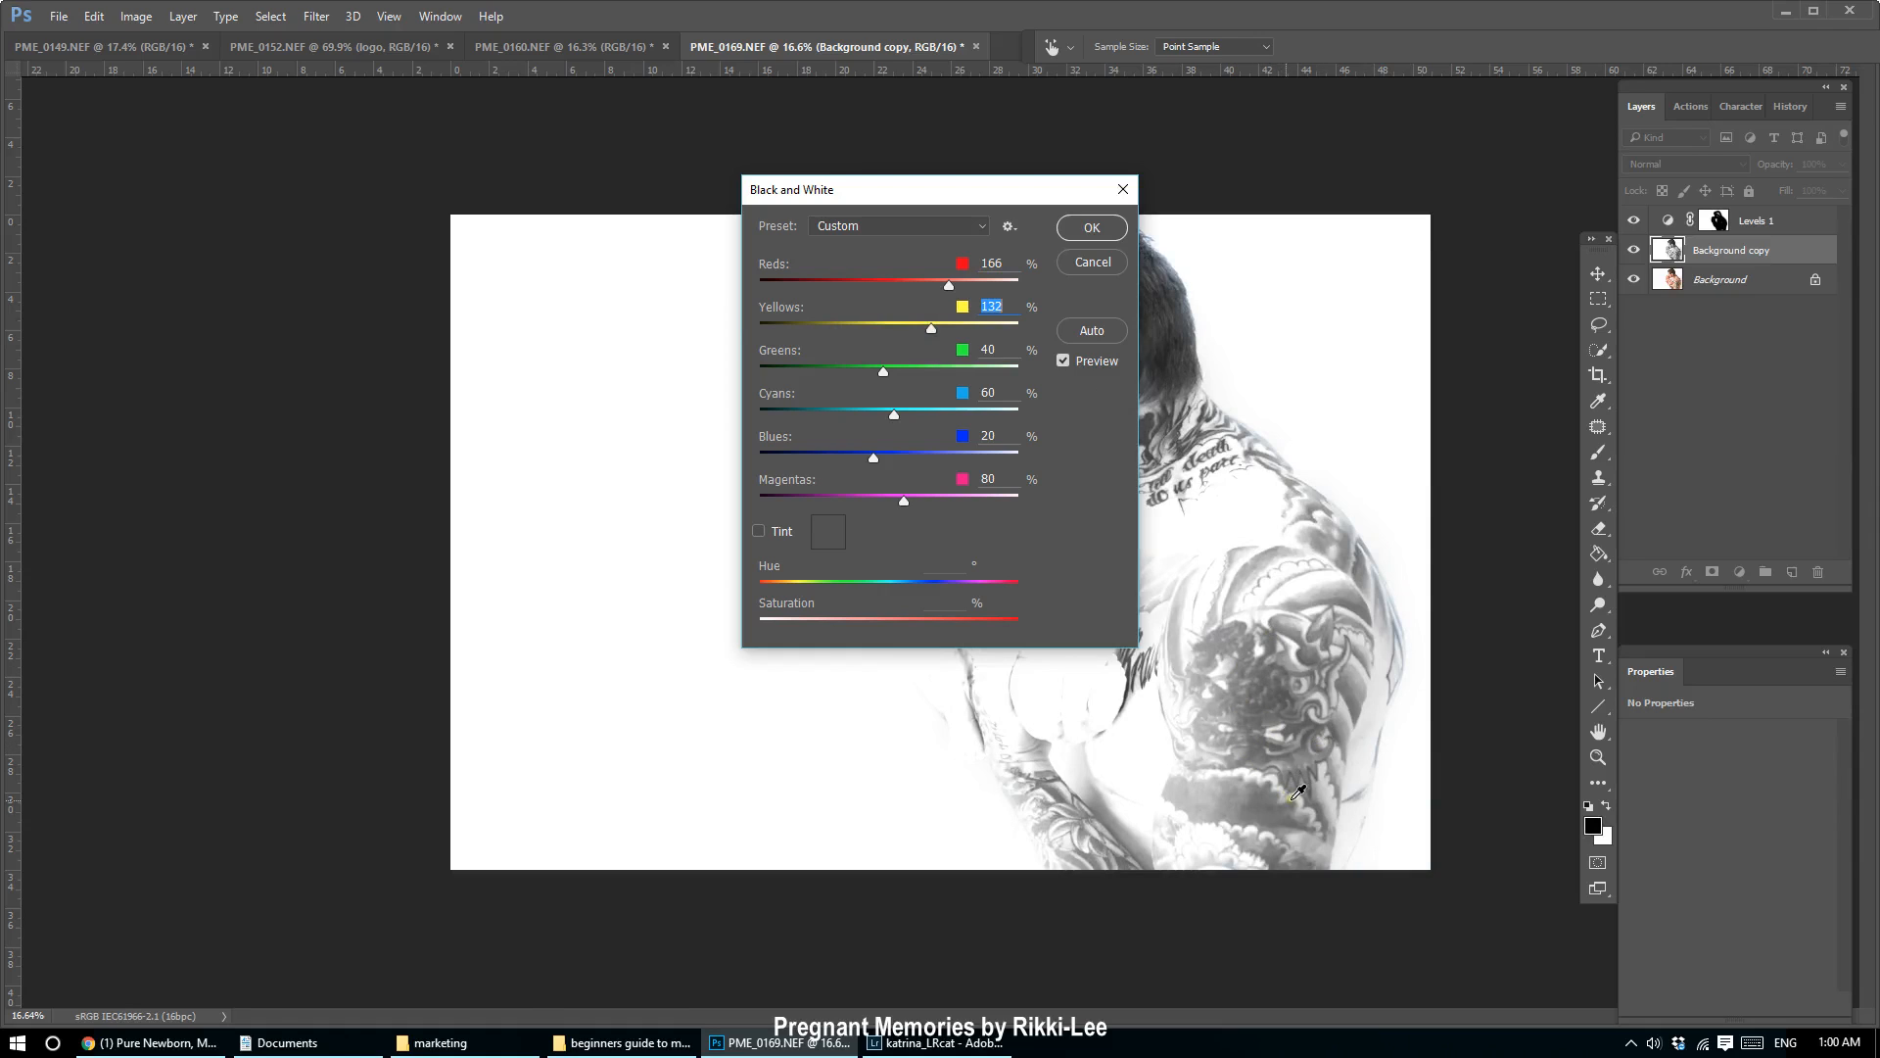
left_click_drag(874, 455, 878, 498)
mouse_move(893, 422)
left_mouse_down()
mouse_move(759, 419)
mouse_move(893, 417)
left_mouse_up()
Try Reds at 300%, settle on 145%, and apply the Black & White conversion to the background copy.
left_click_drag(946, 286, 1036, 280)
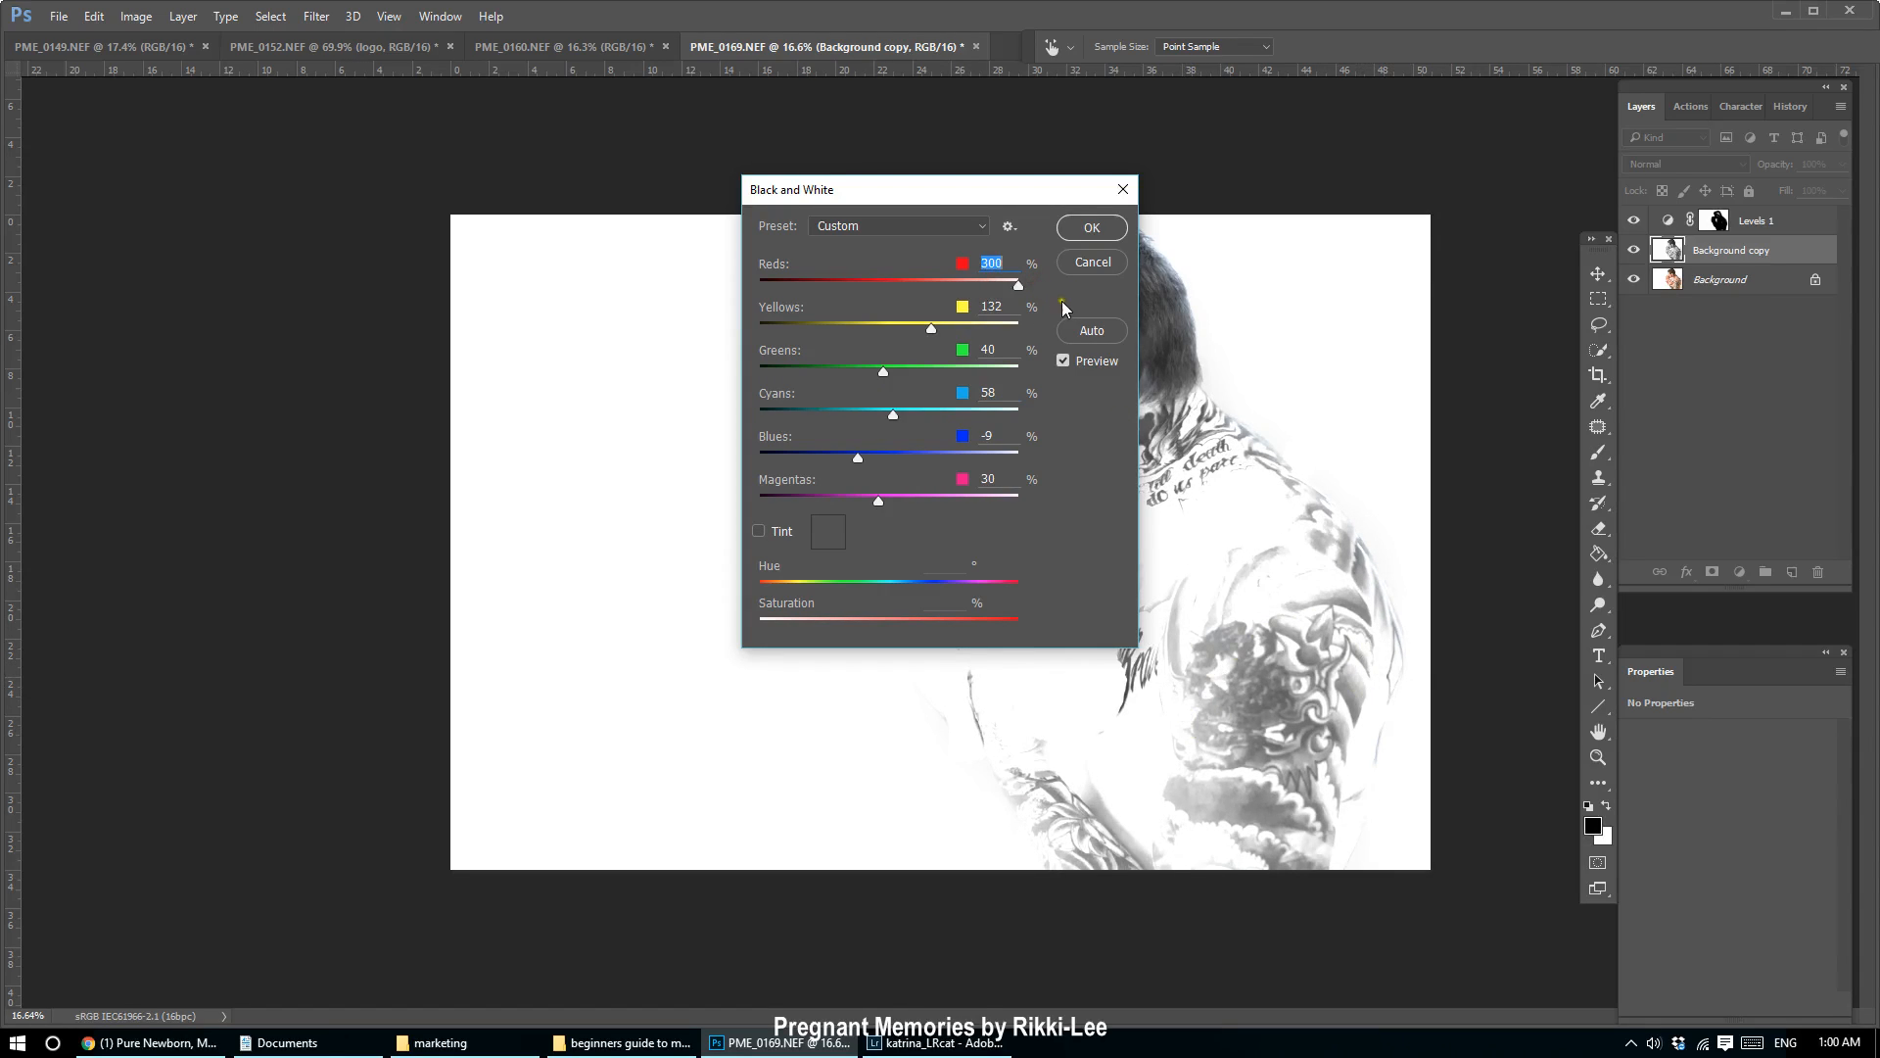
left_click_drag(978, 280, 1023, 284)
left_click_drag(1019, 284, 929, 285)
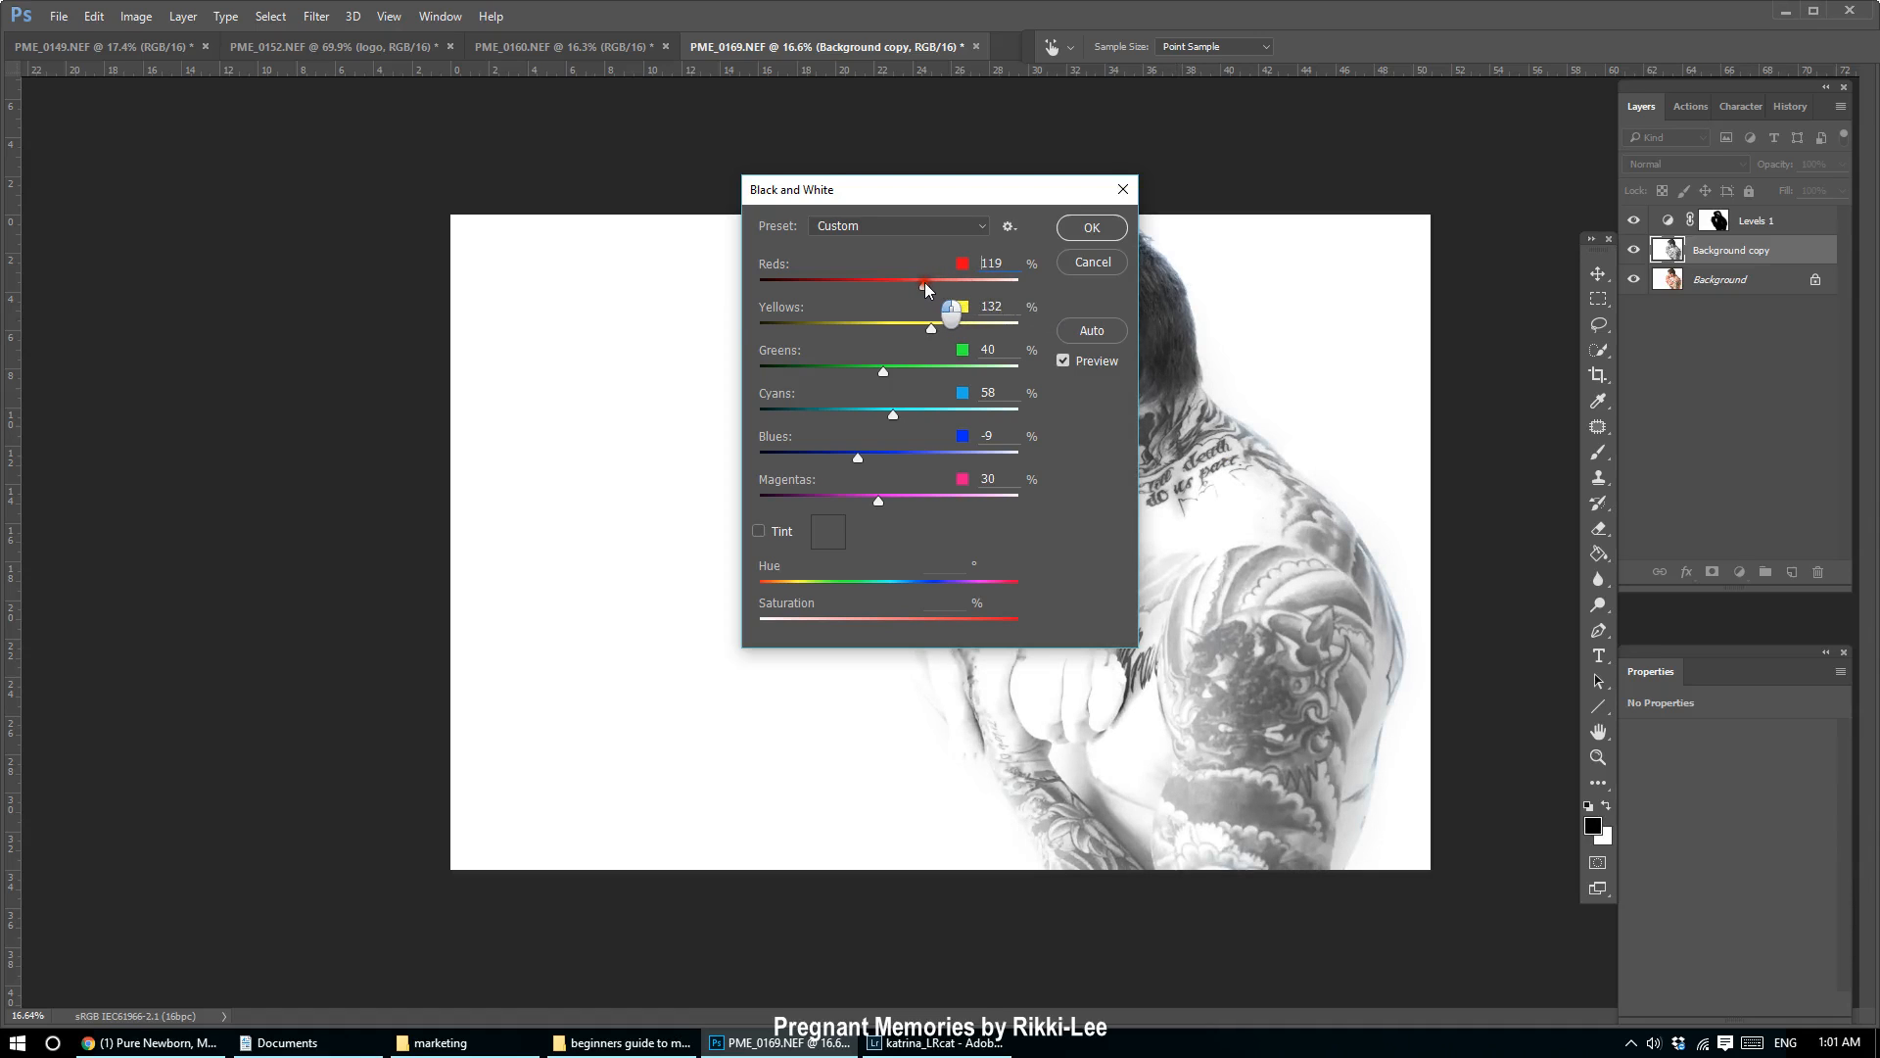
mouse_move(925, 282)
left_mouse_down()
mouse_move(954, 279)
mouse_move(915, 284)
mouse_move(938, 277)
left_mouse_up()
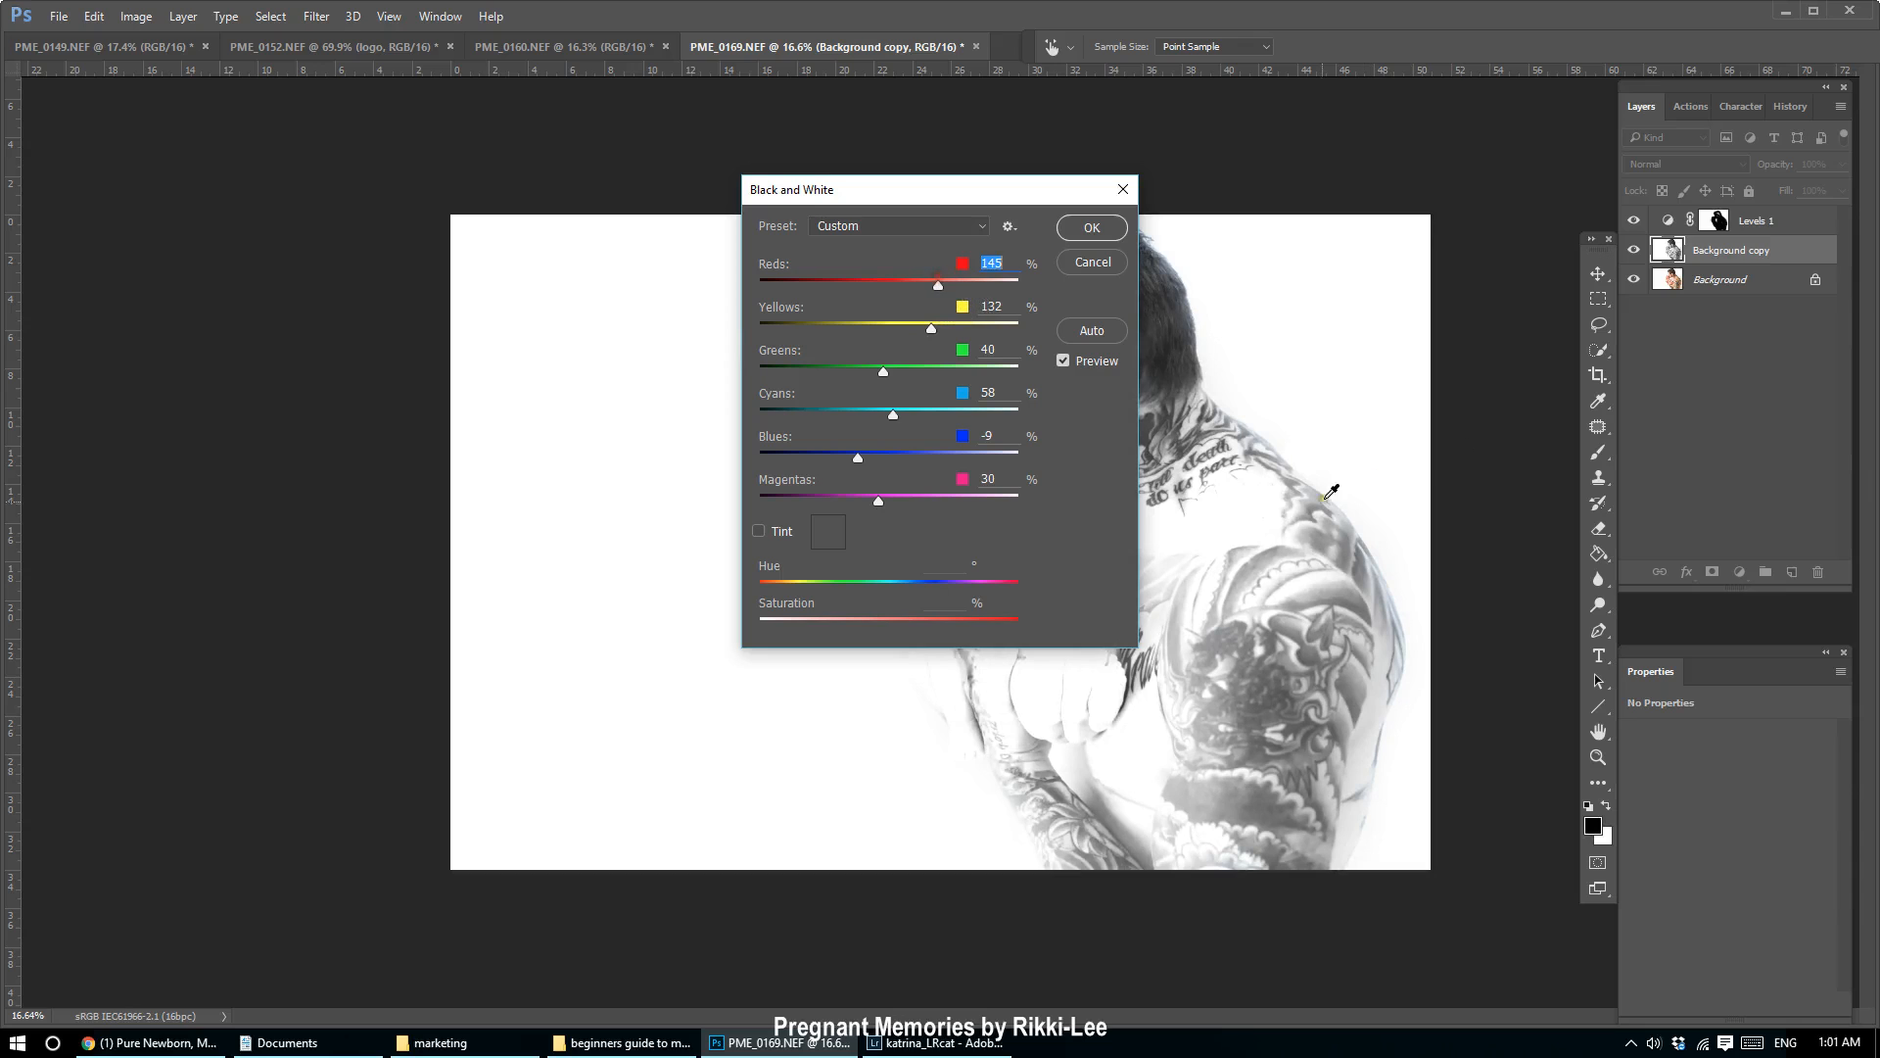
left_click(1092, 230)
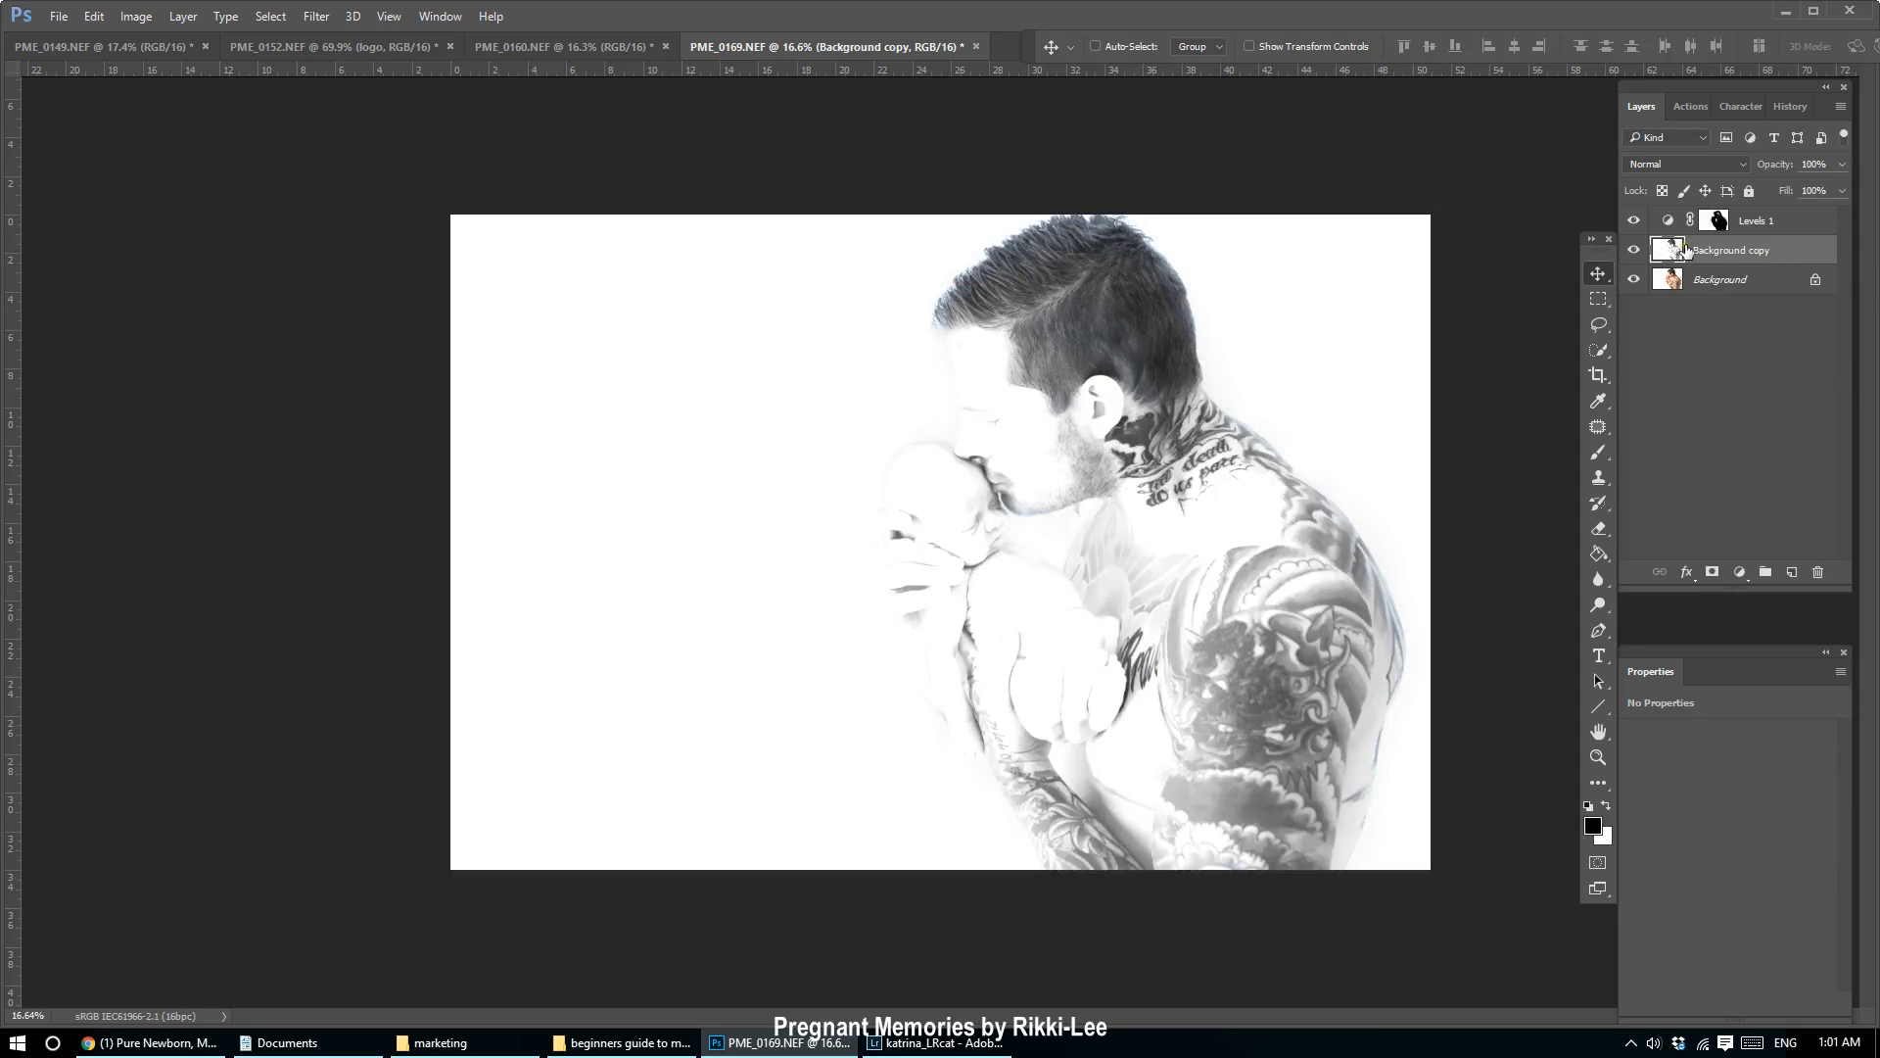
Try the contrast blend modes from Overlay to Vivid Light on the Background copy layer.
left_click(1703, 165)
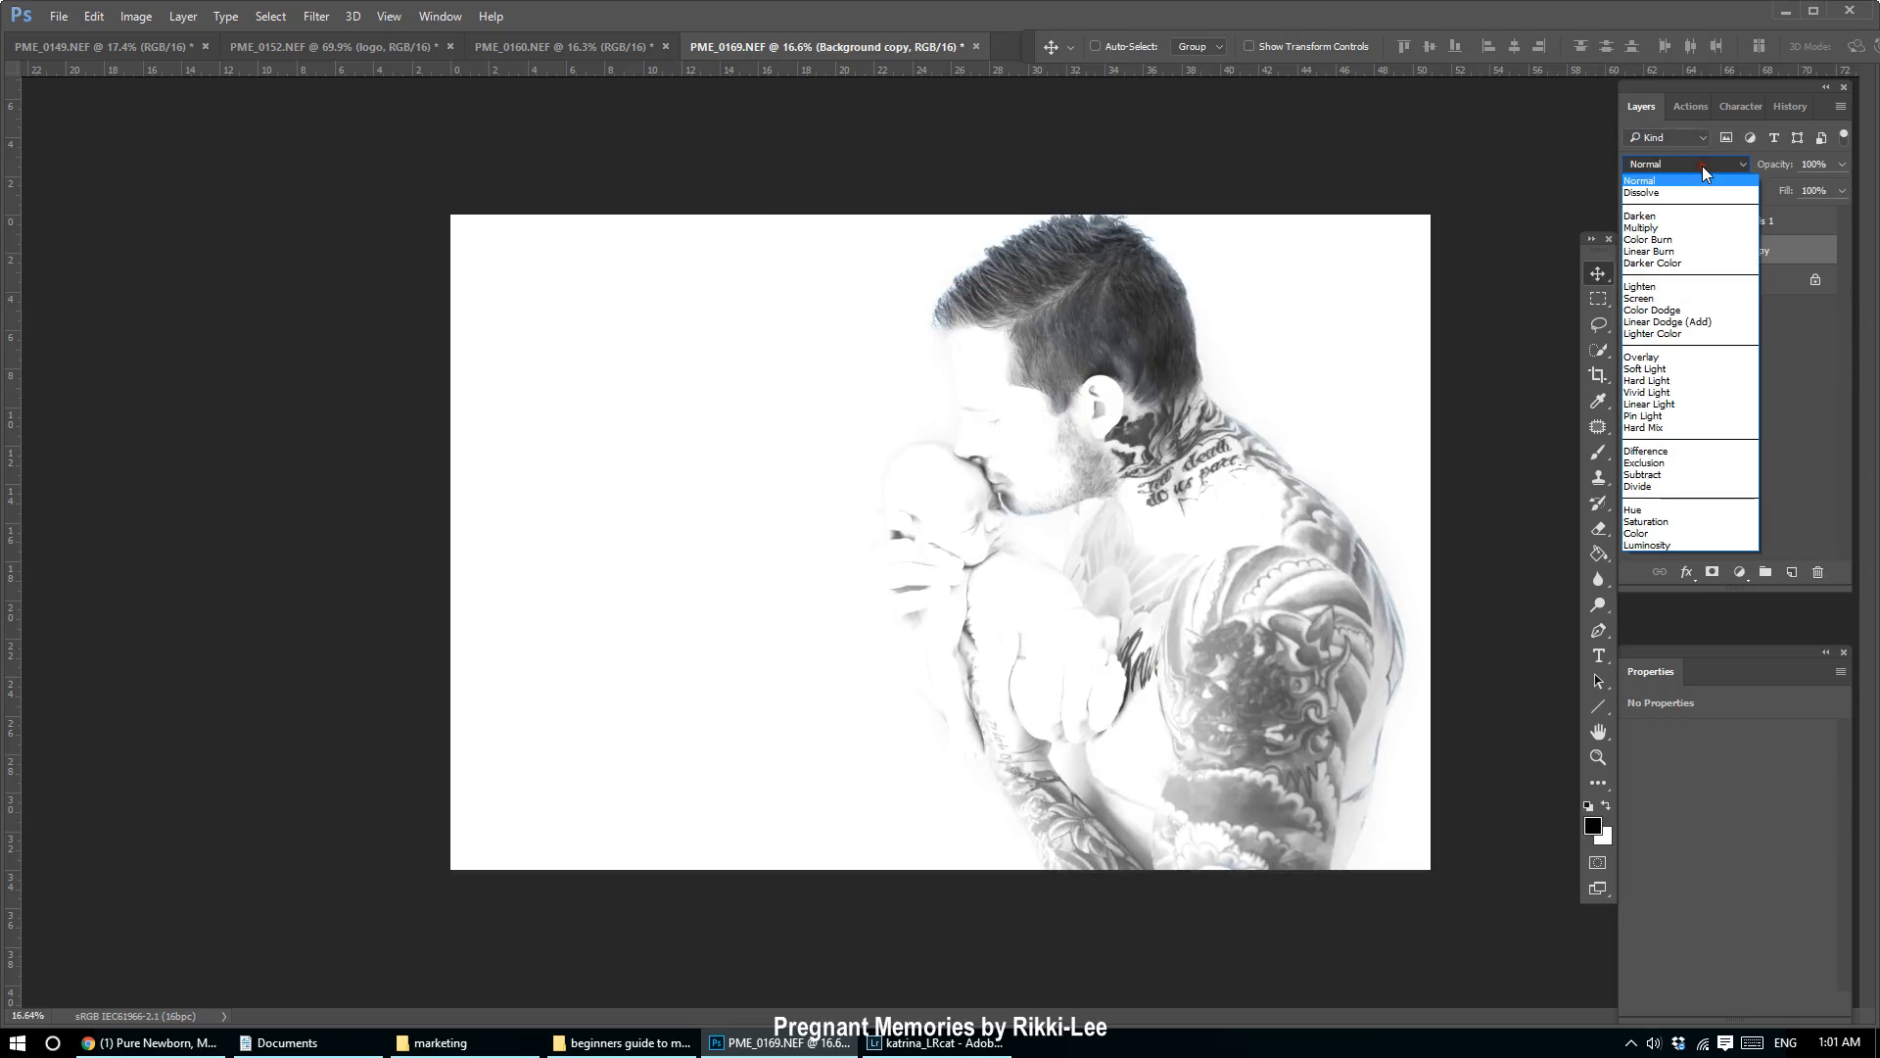
left_click(1671, 358)
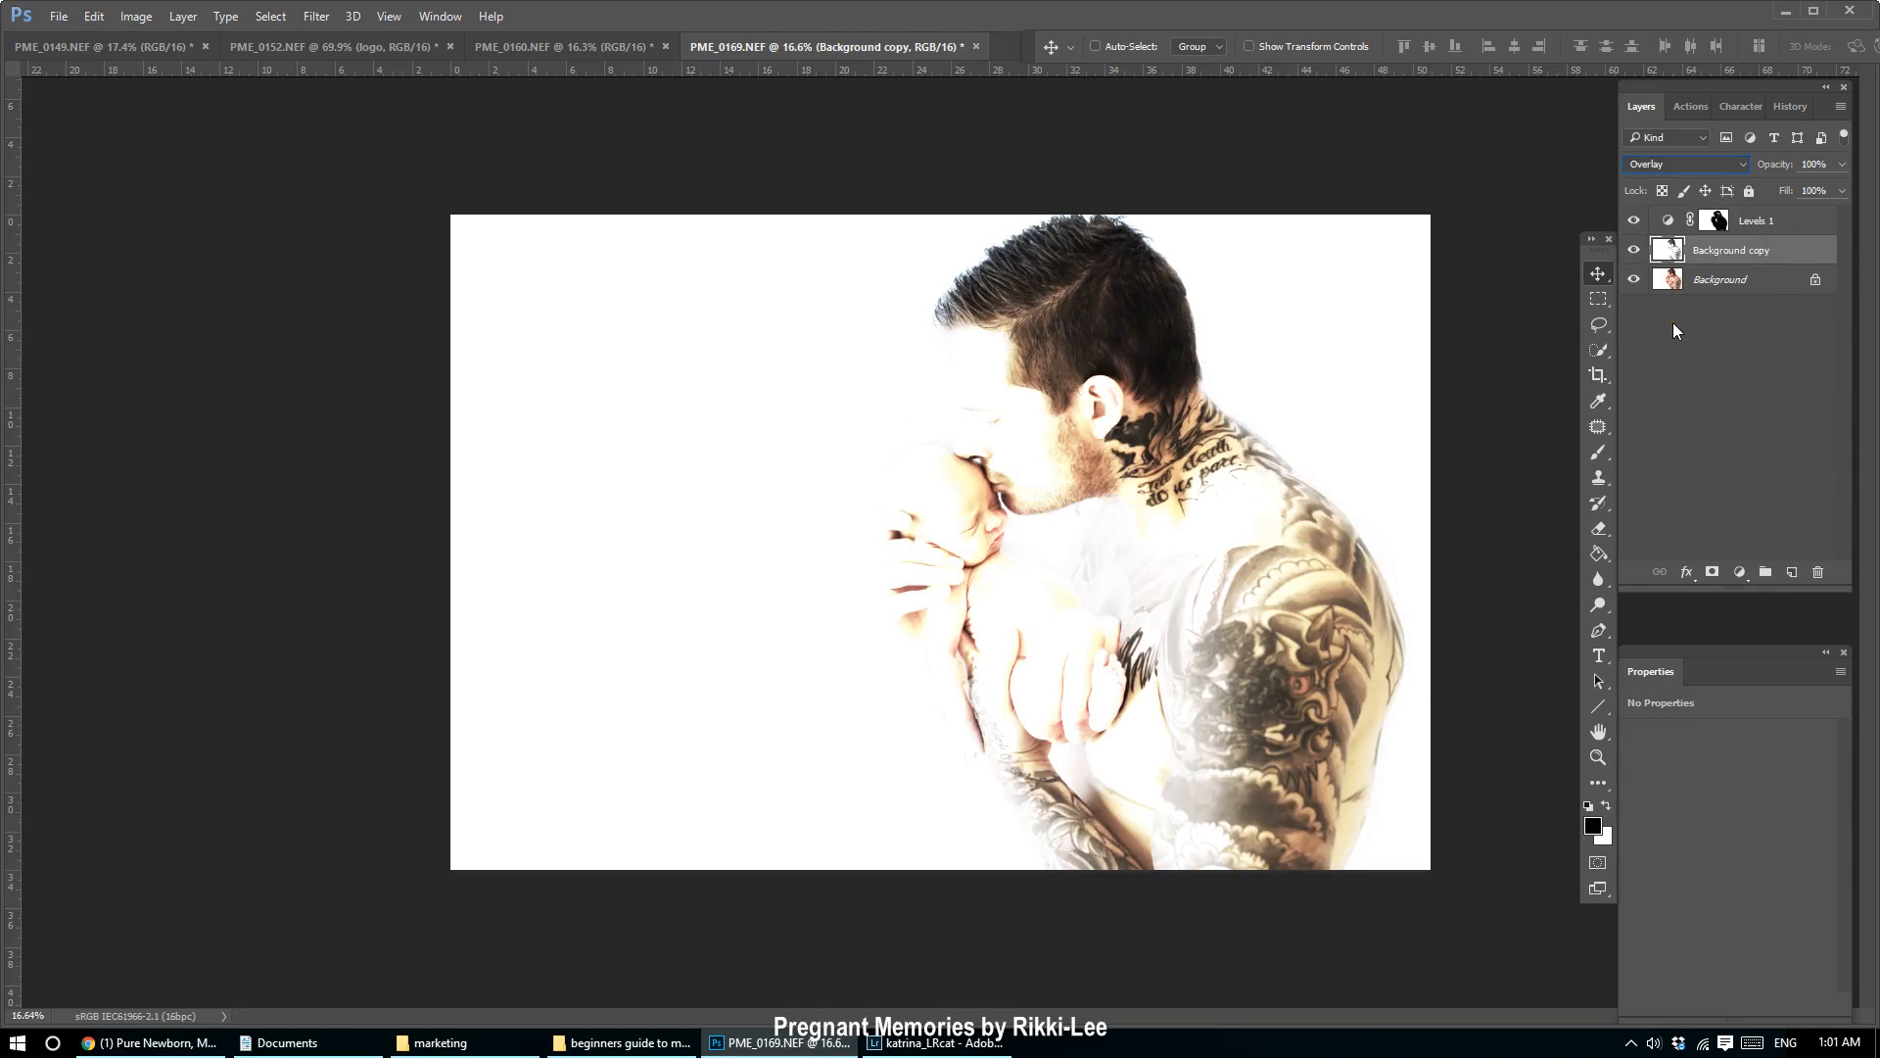
key("Down")
key("Down")
key("Down")
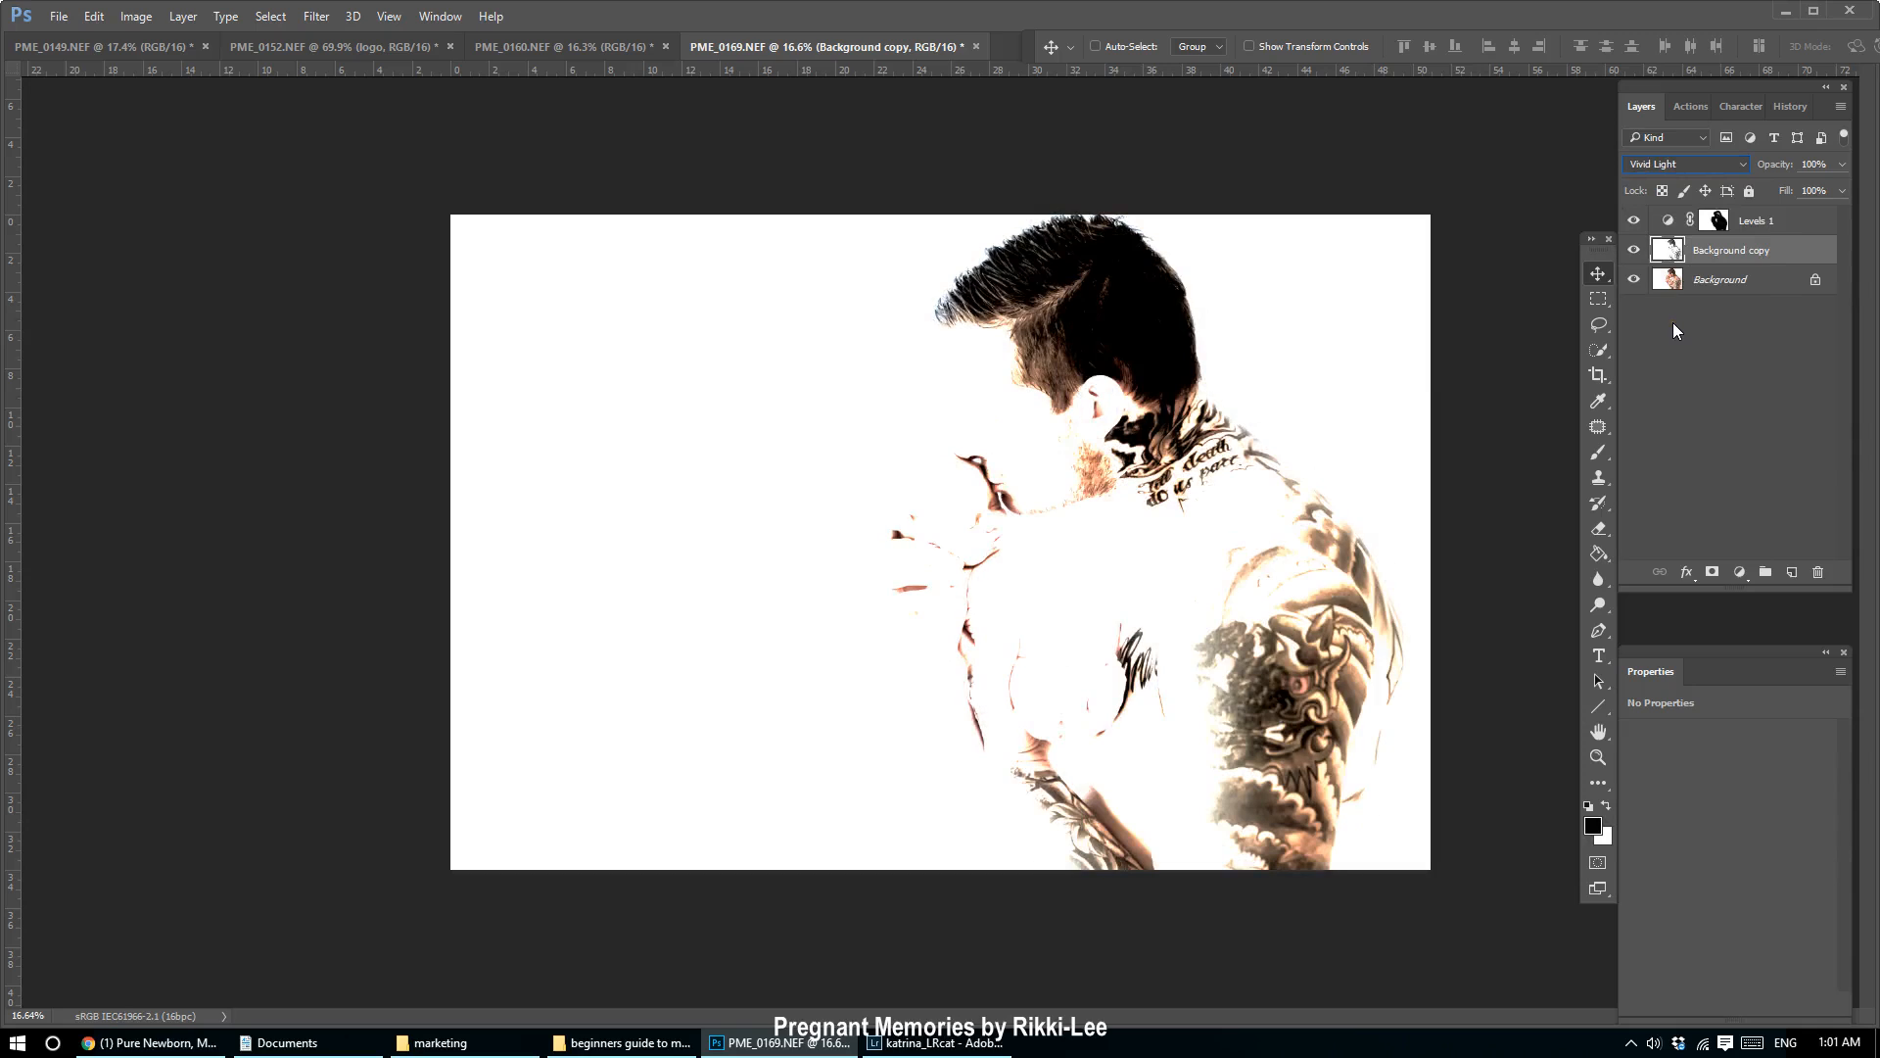
Try Multiply on the Background copy layer and compare it with the Dissolve and Darken blend modes.
left_click(1684, 171)
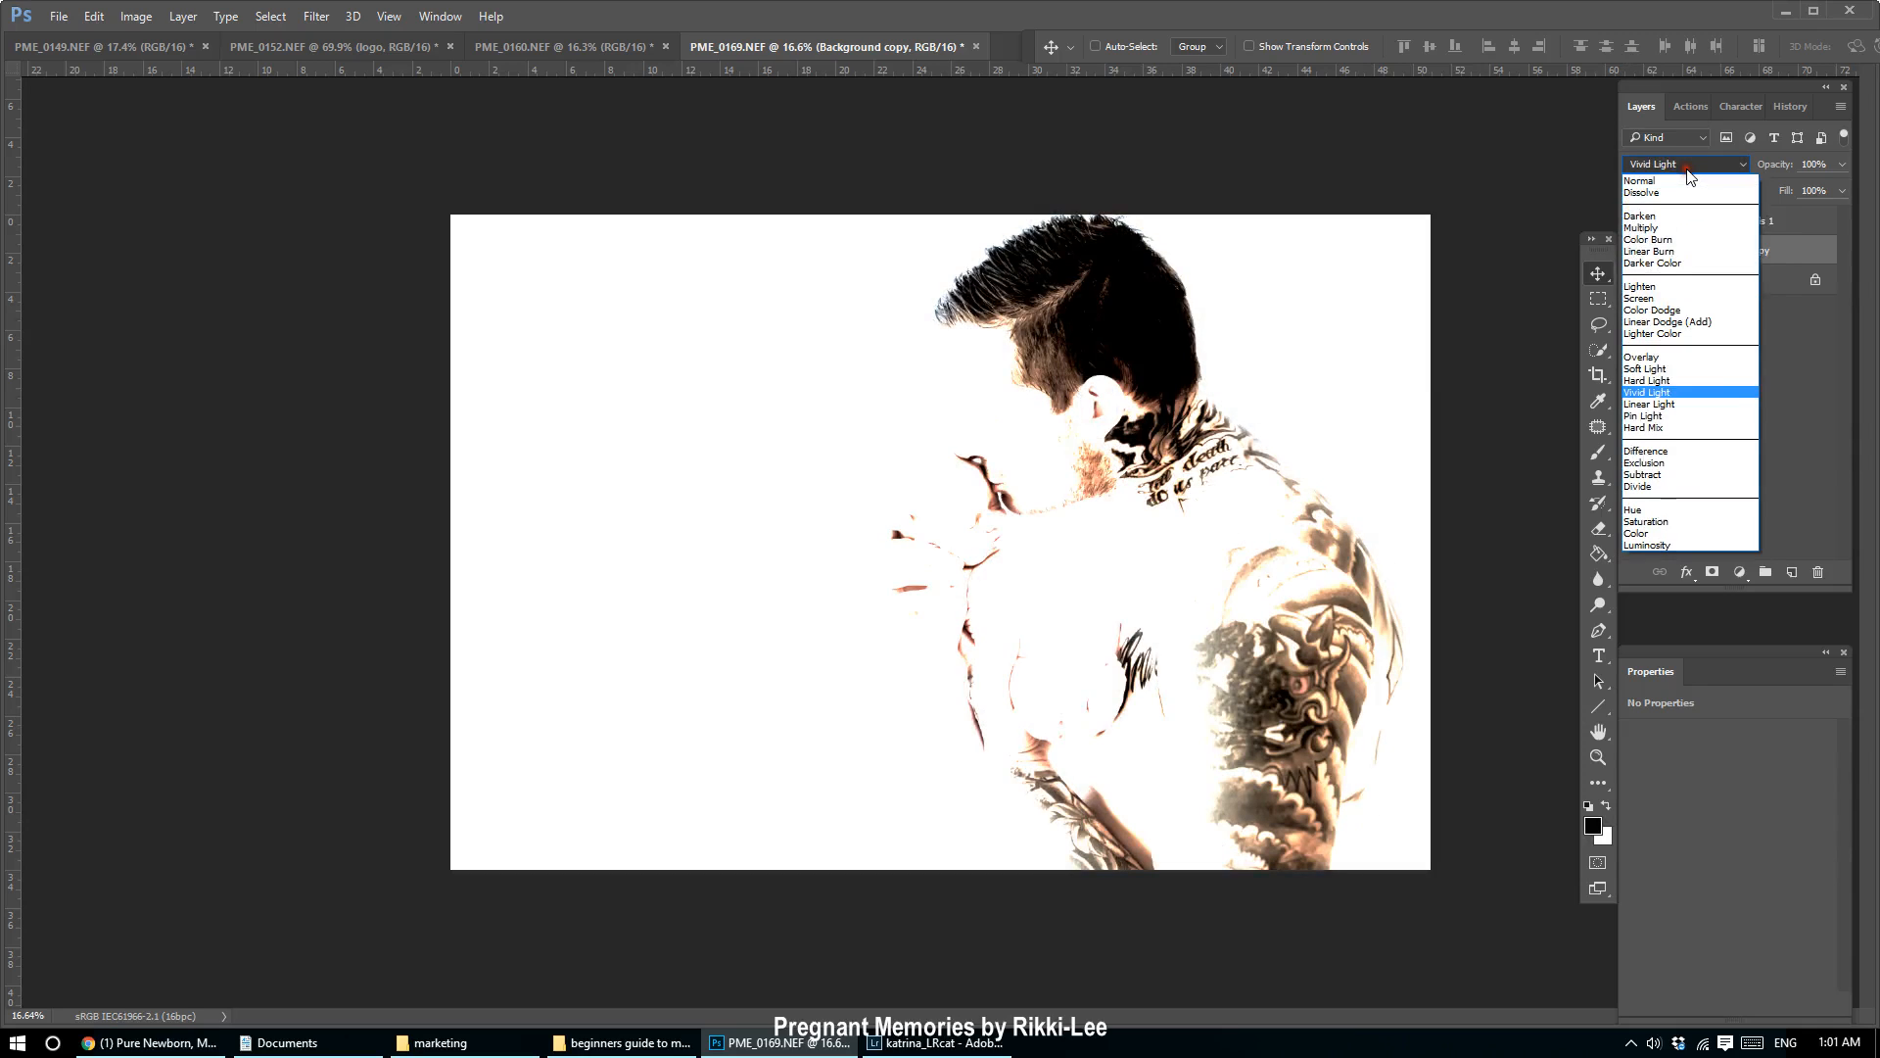
left_click(1670, 229)
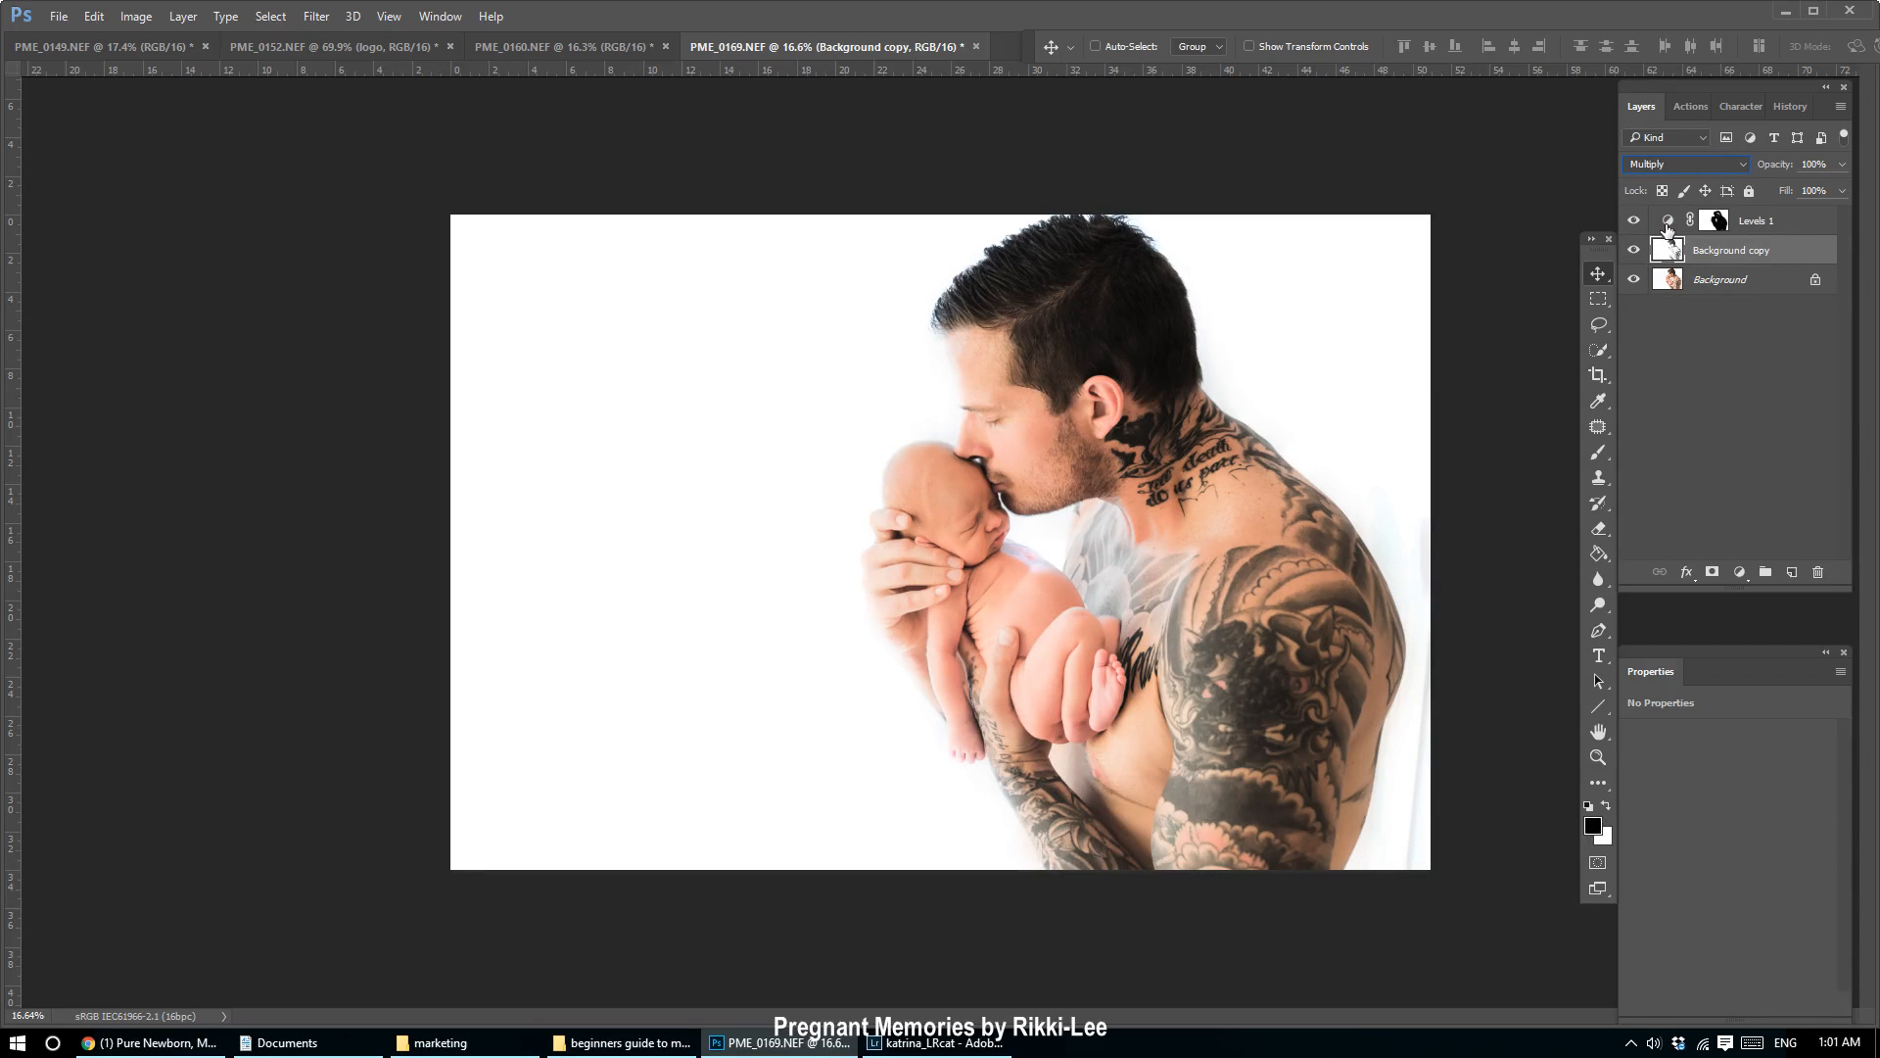
key("Up")
key("Up")
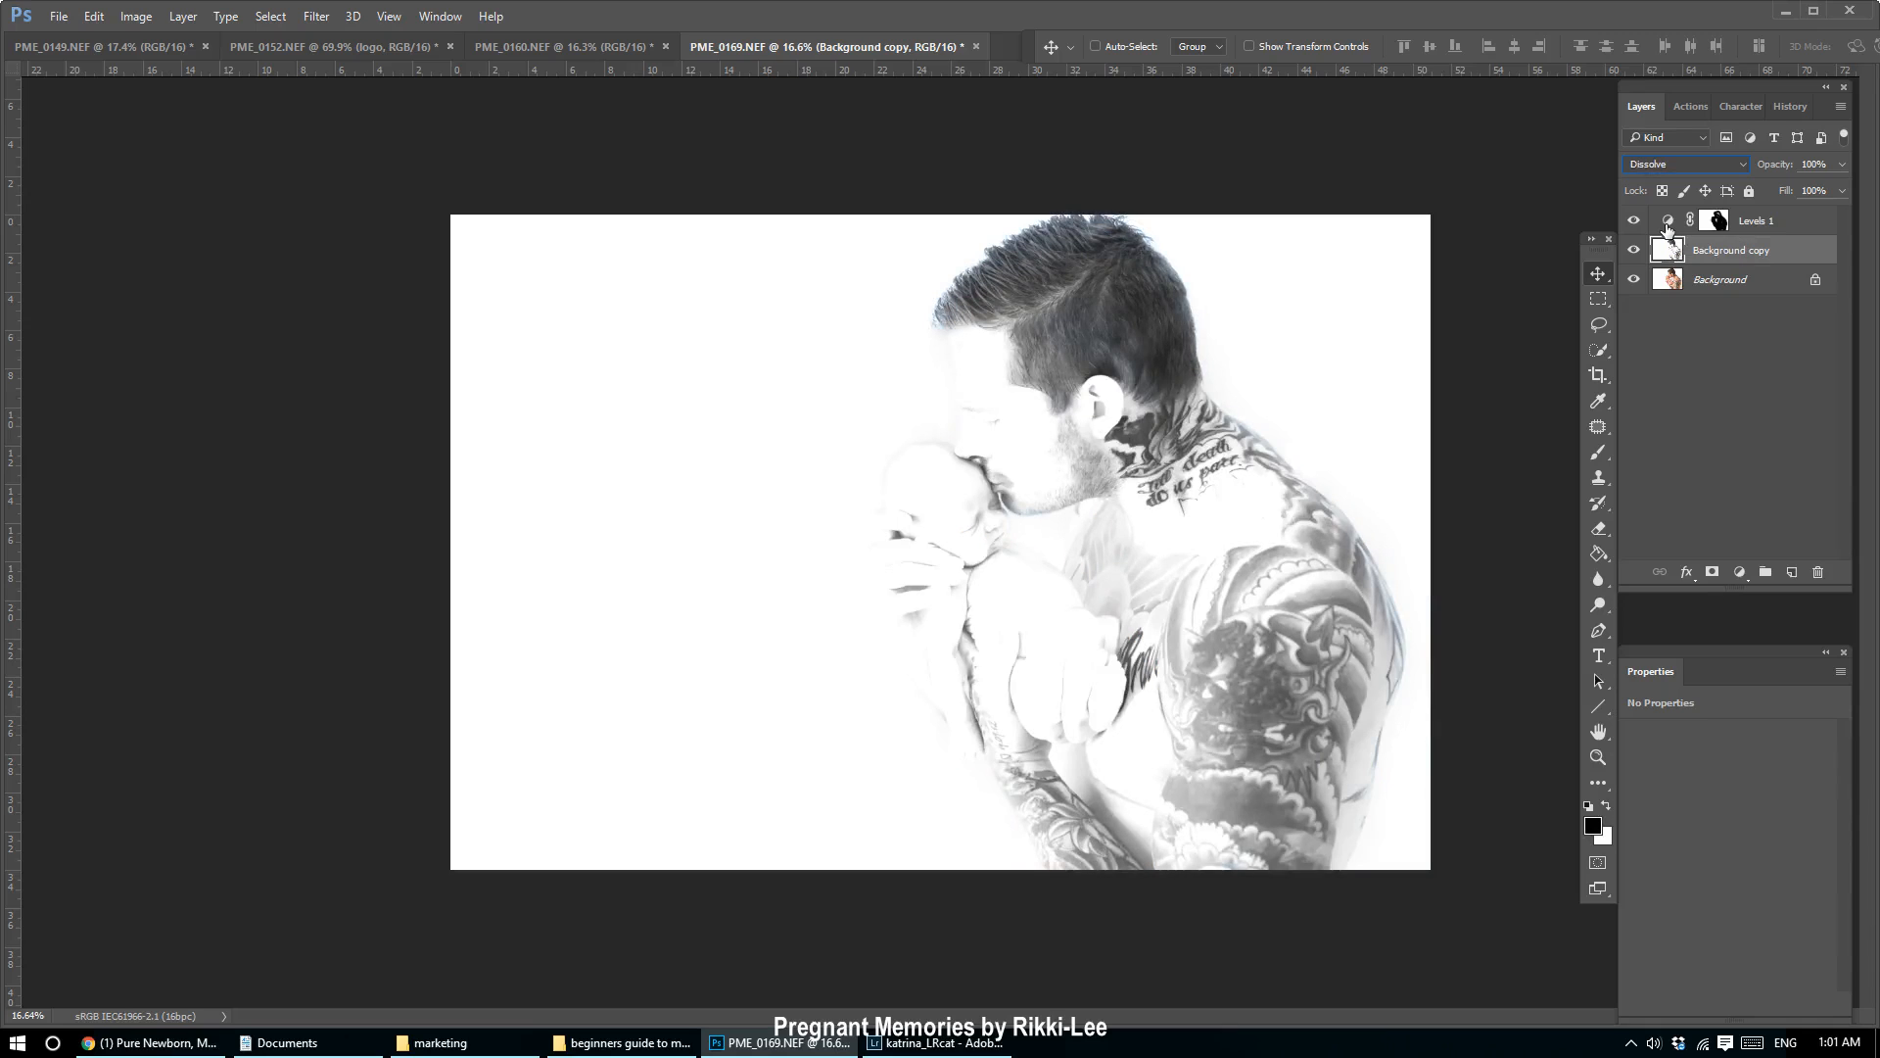
key("Down")
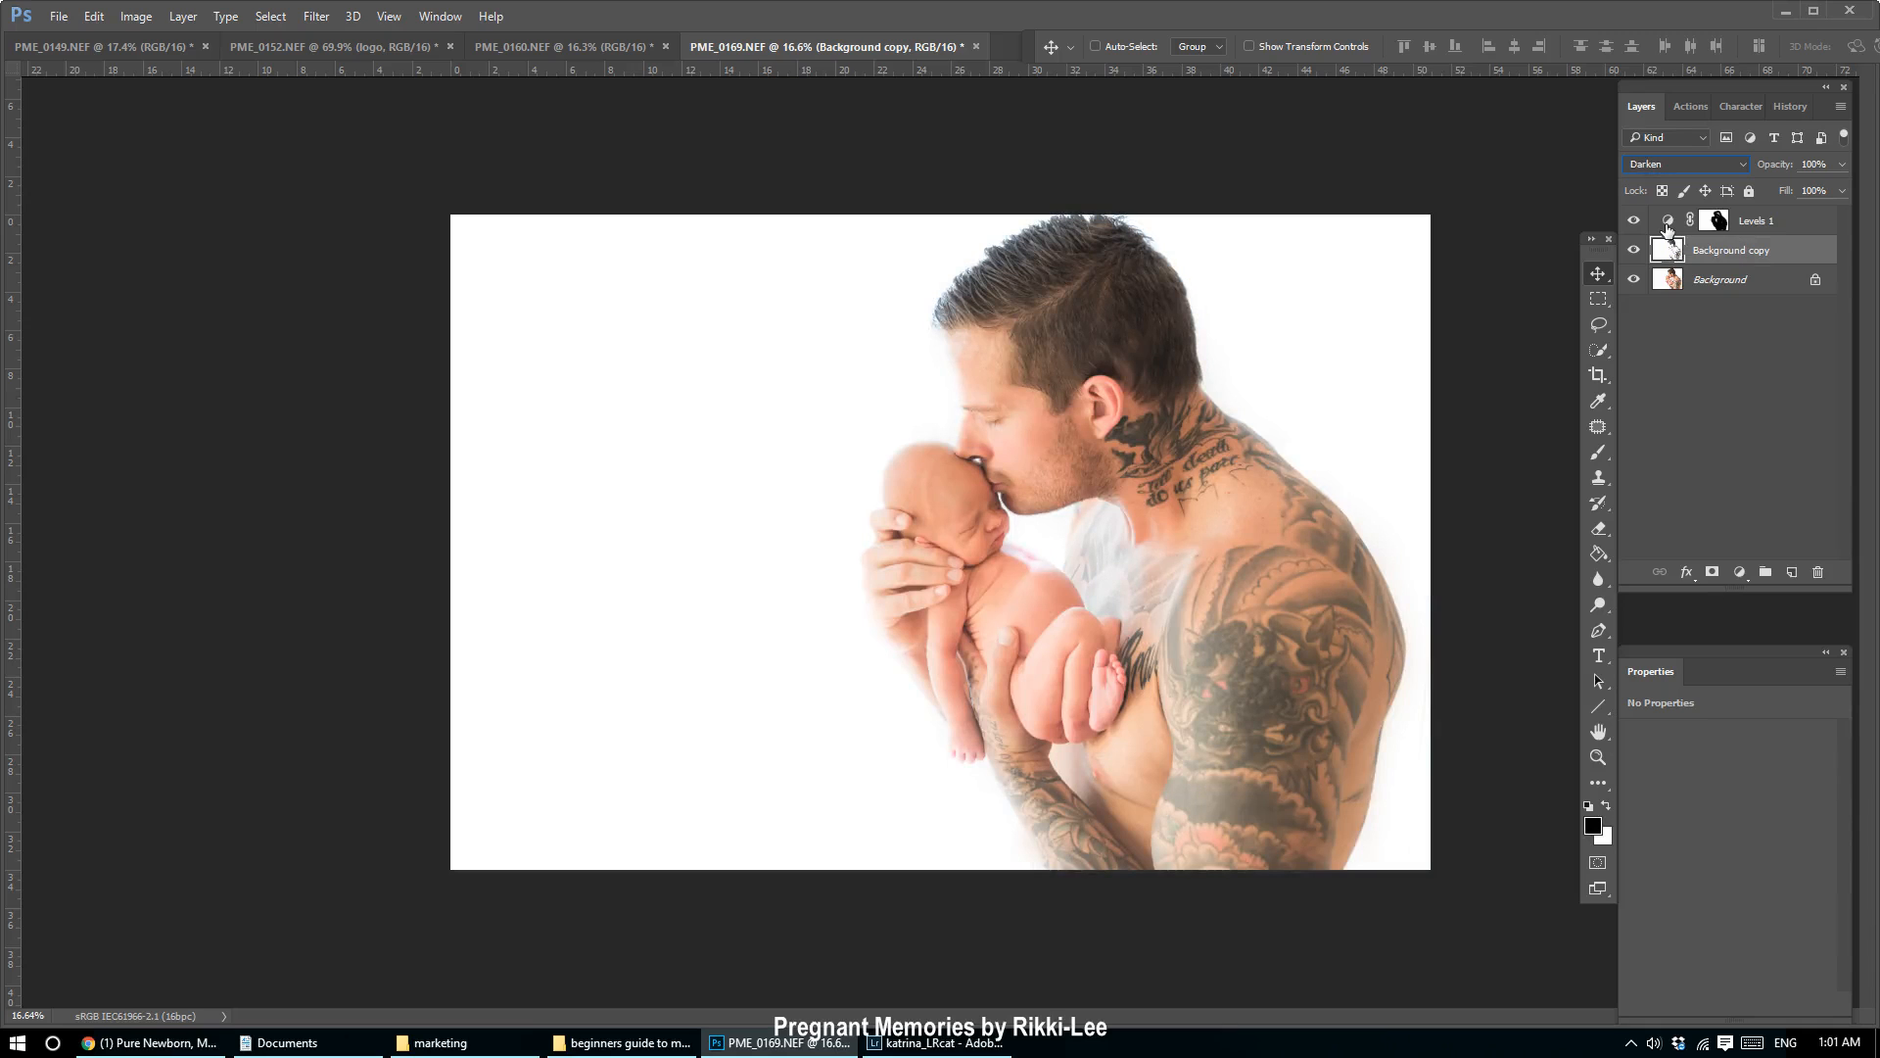
key("Down")
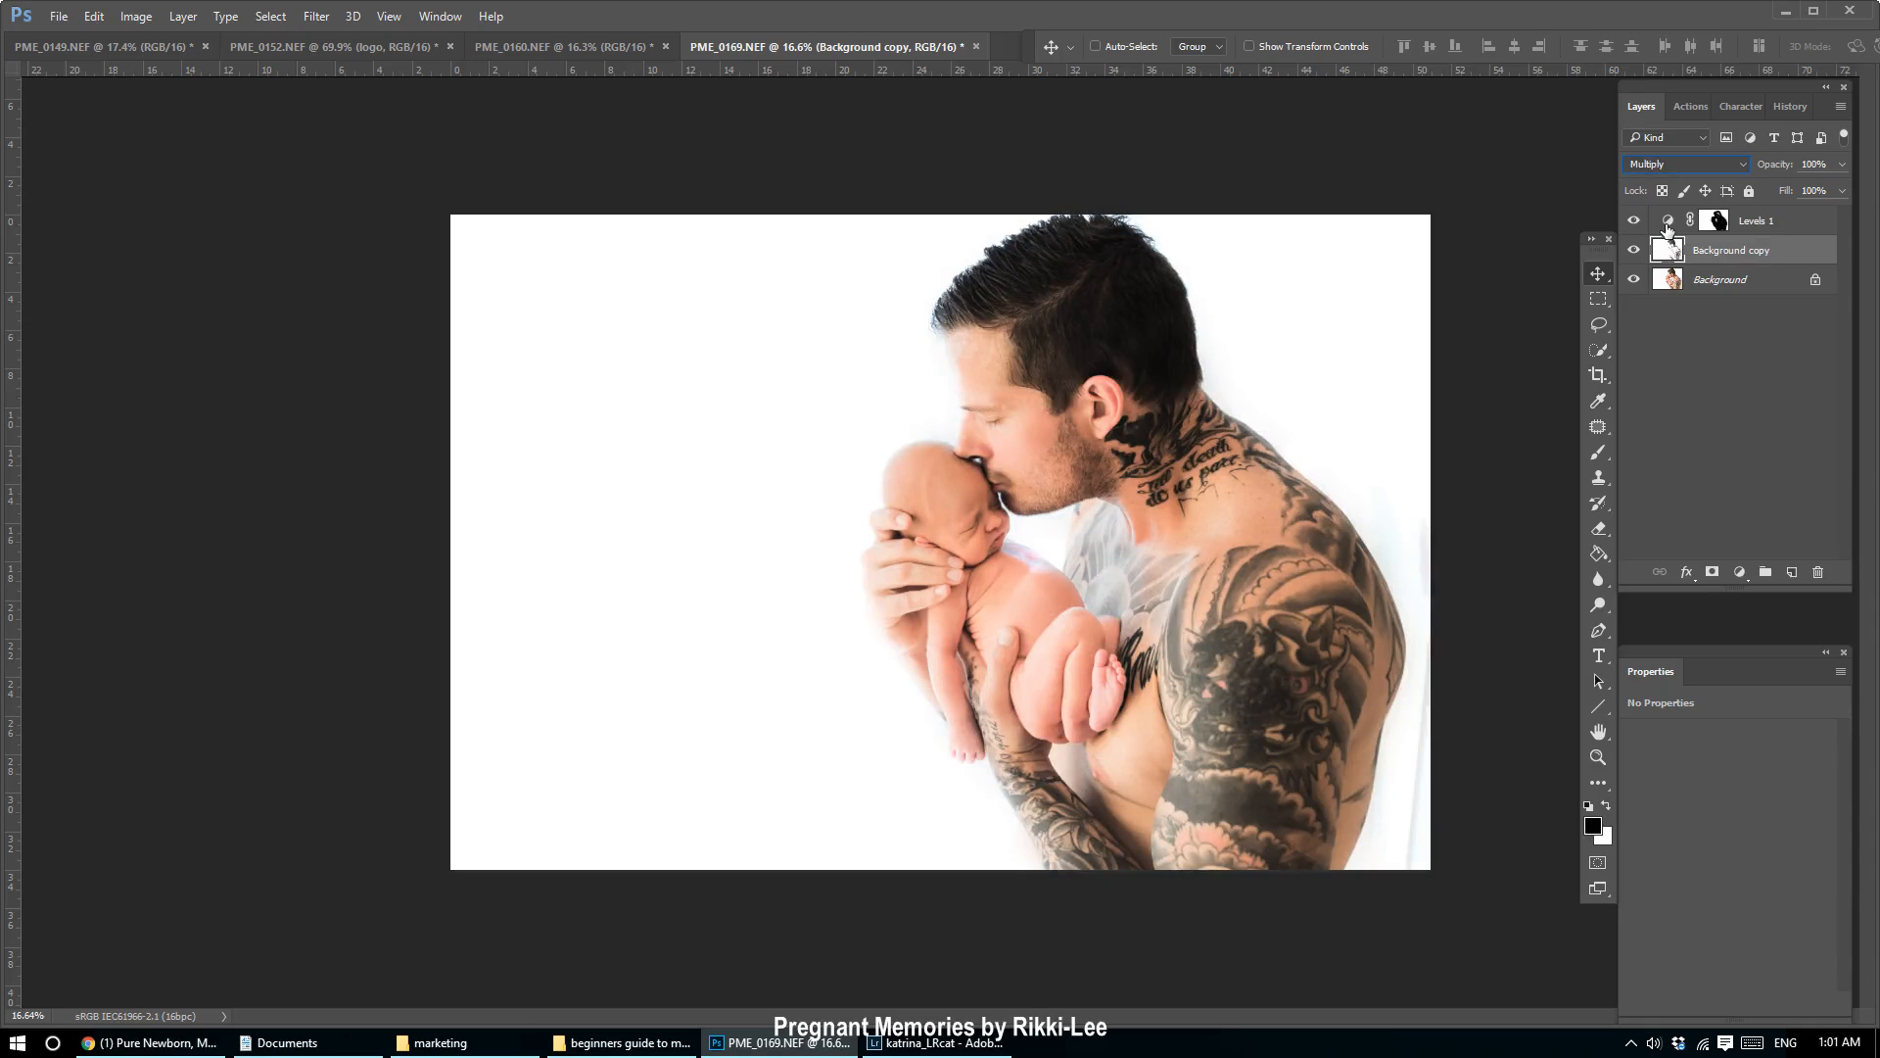
Try the remaining blend modes on the Background copy layer, from Lighten and Screen through Soft Light and Linear Light to Hue.
left_click(1701, 164)
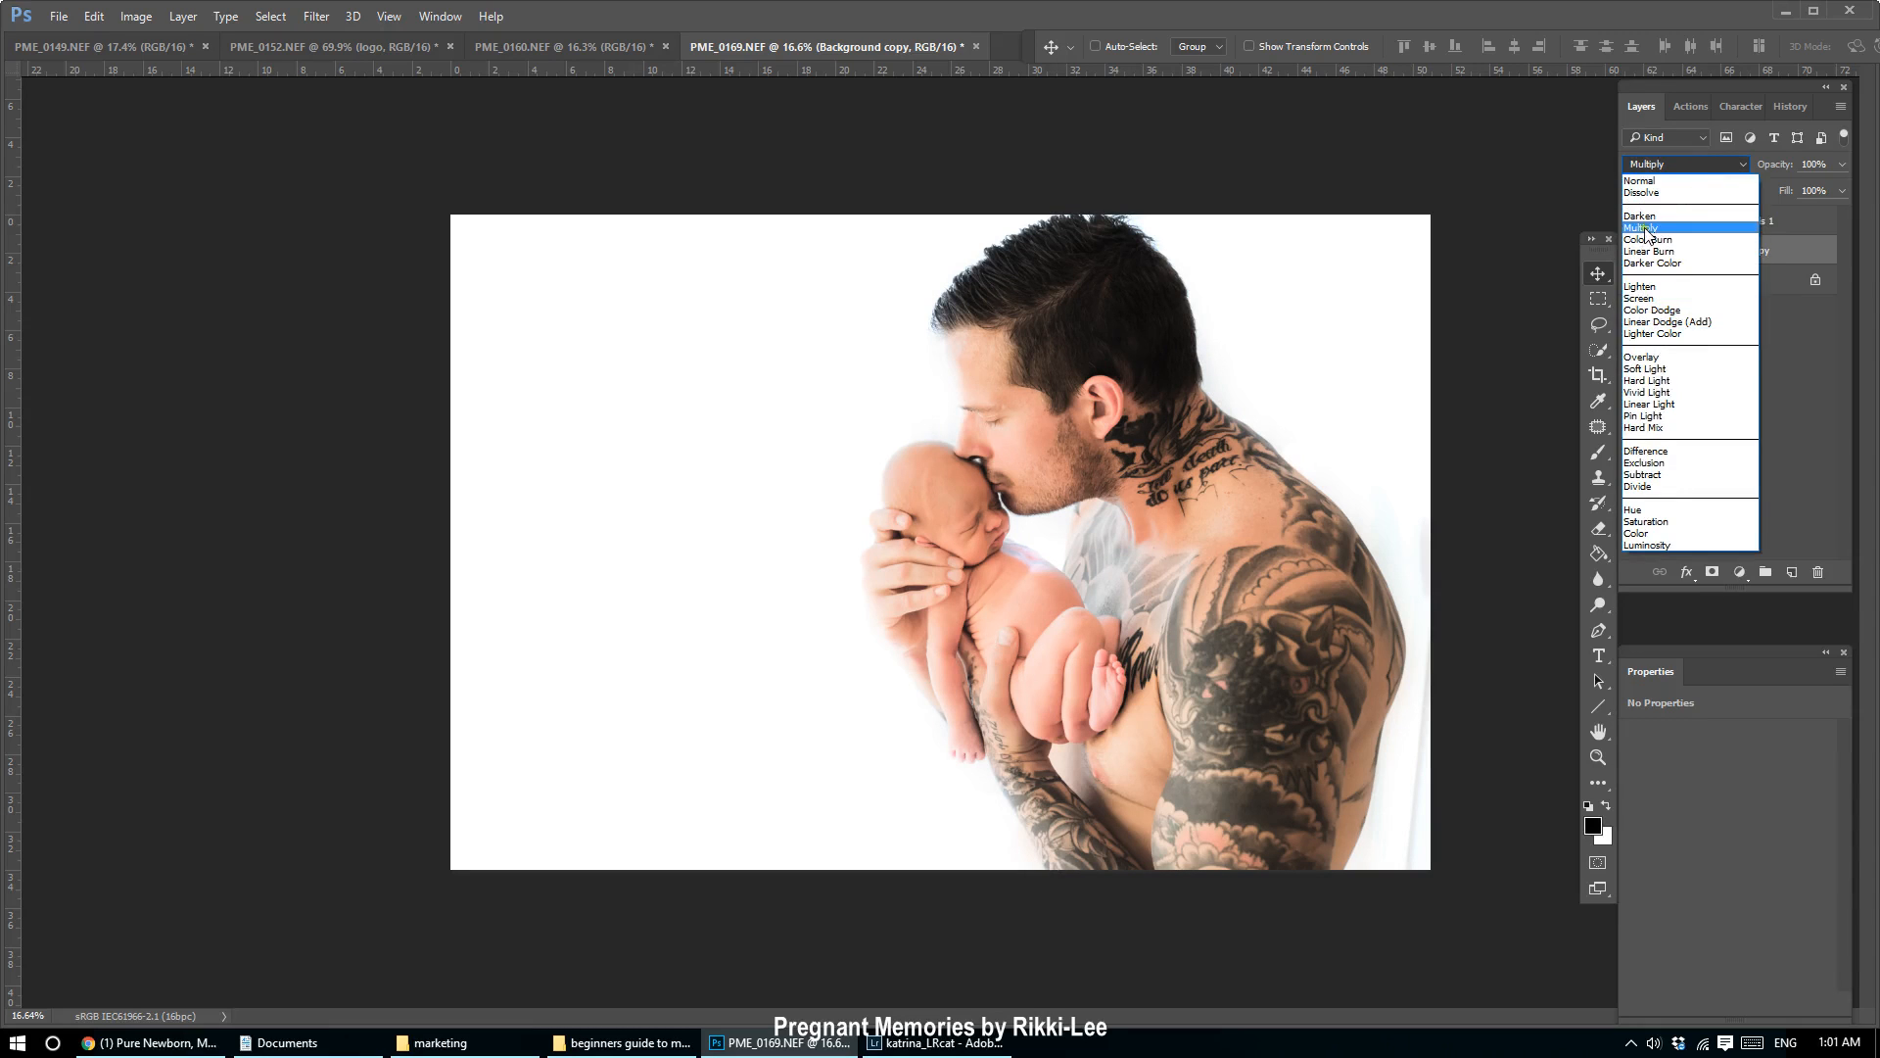
left_click(1642, 287)
key("Down")
key("Down")
key("Down")
key("Down")
key("Down")
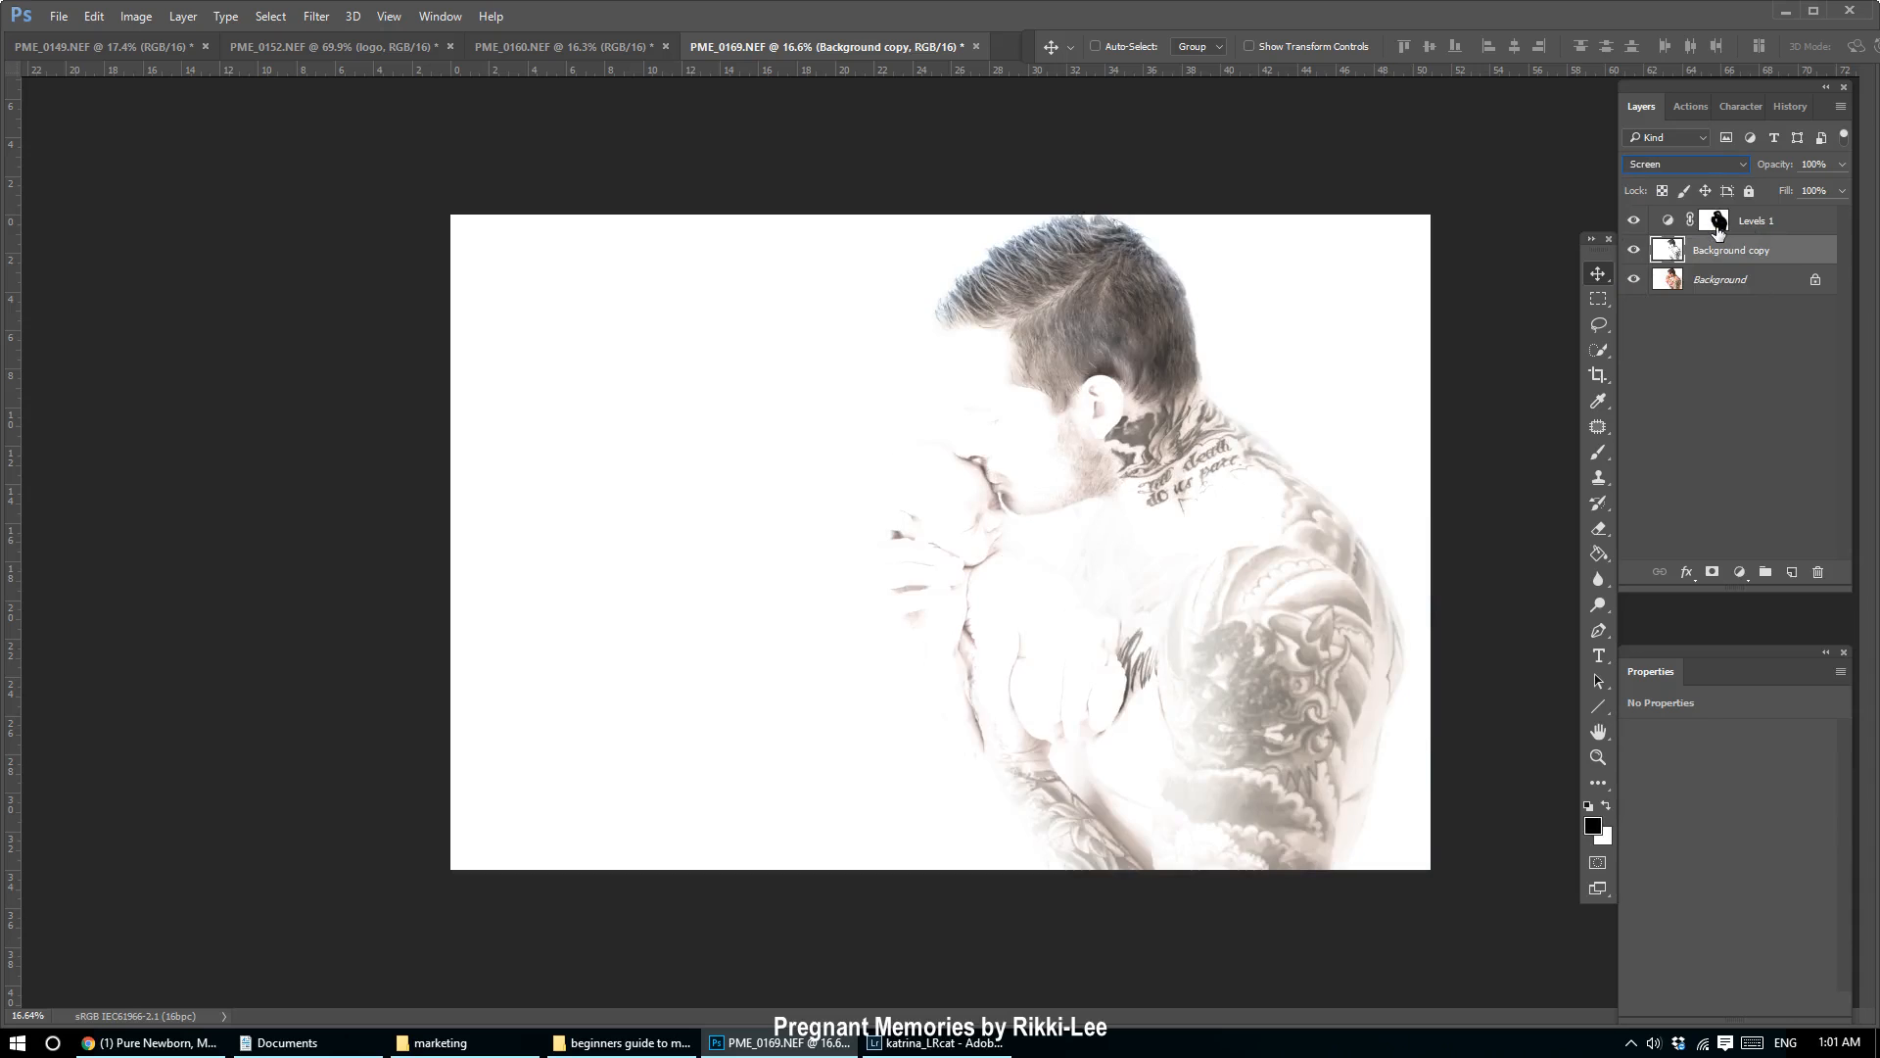
key("Down")
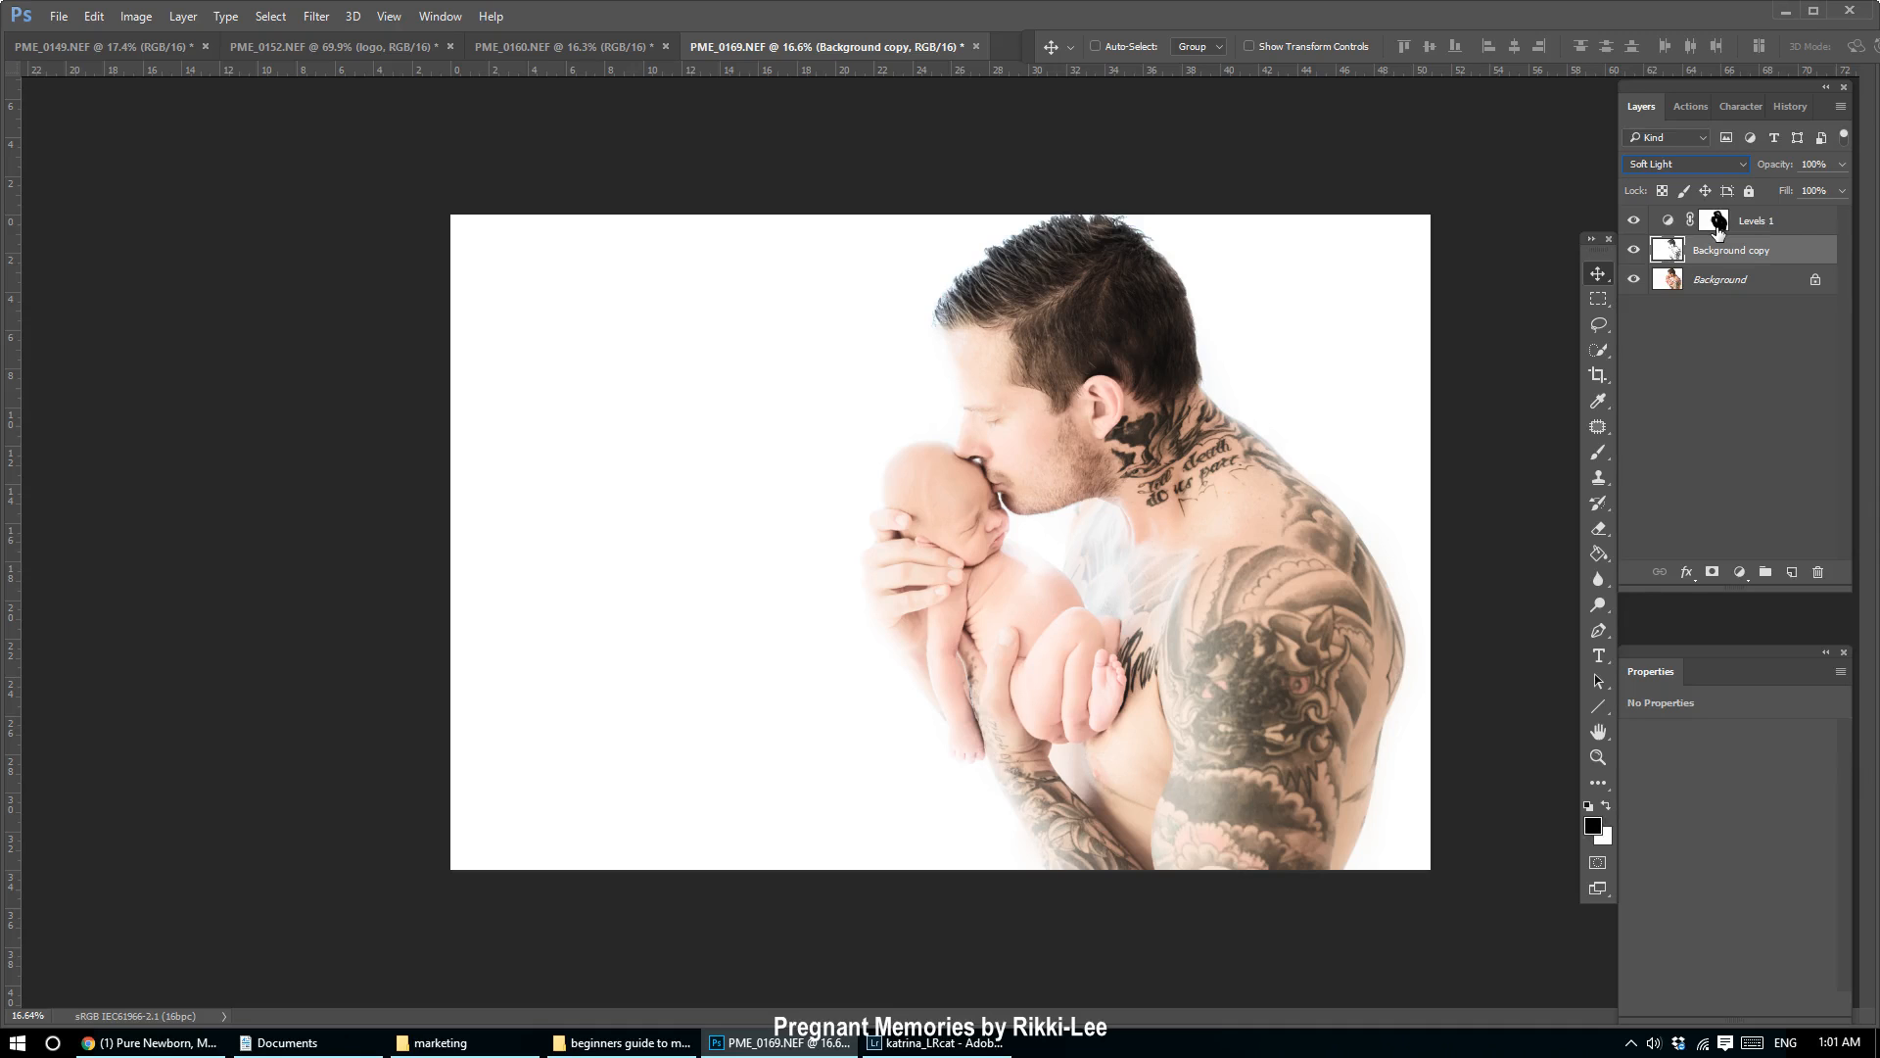
key("Down")
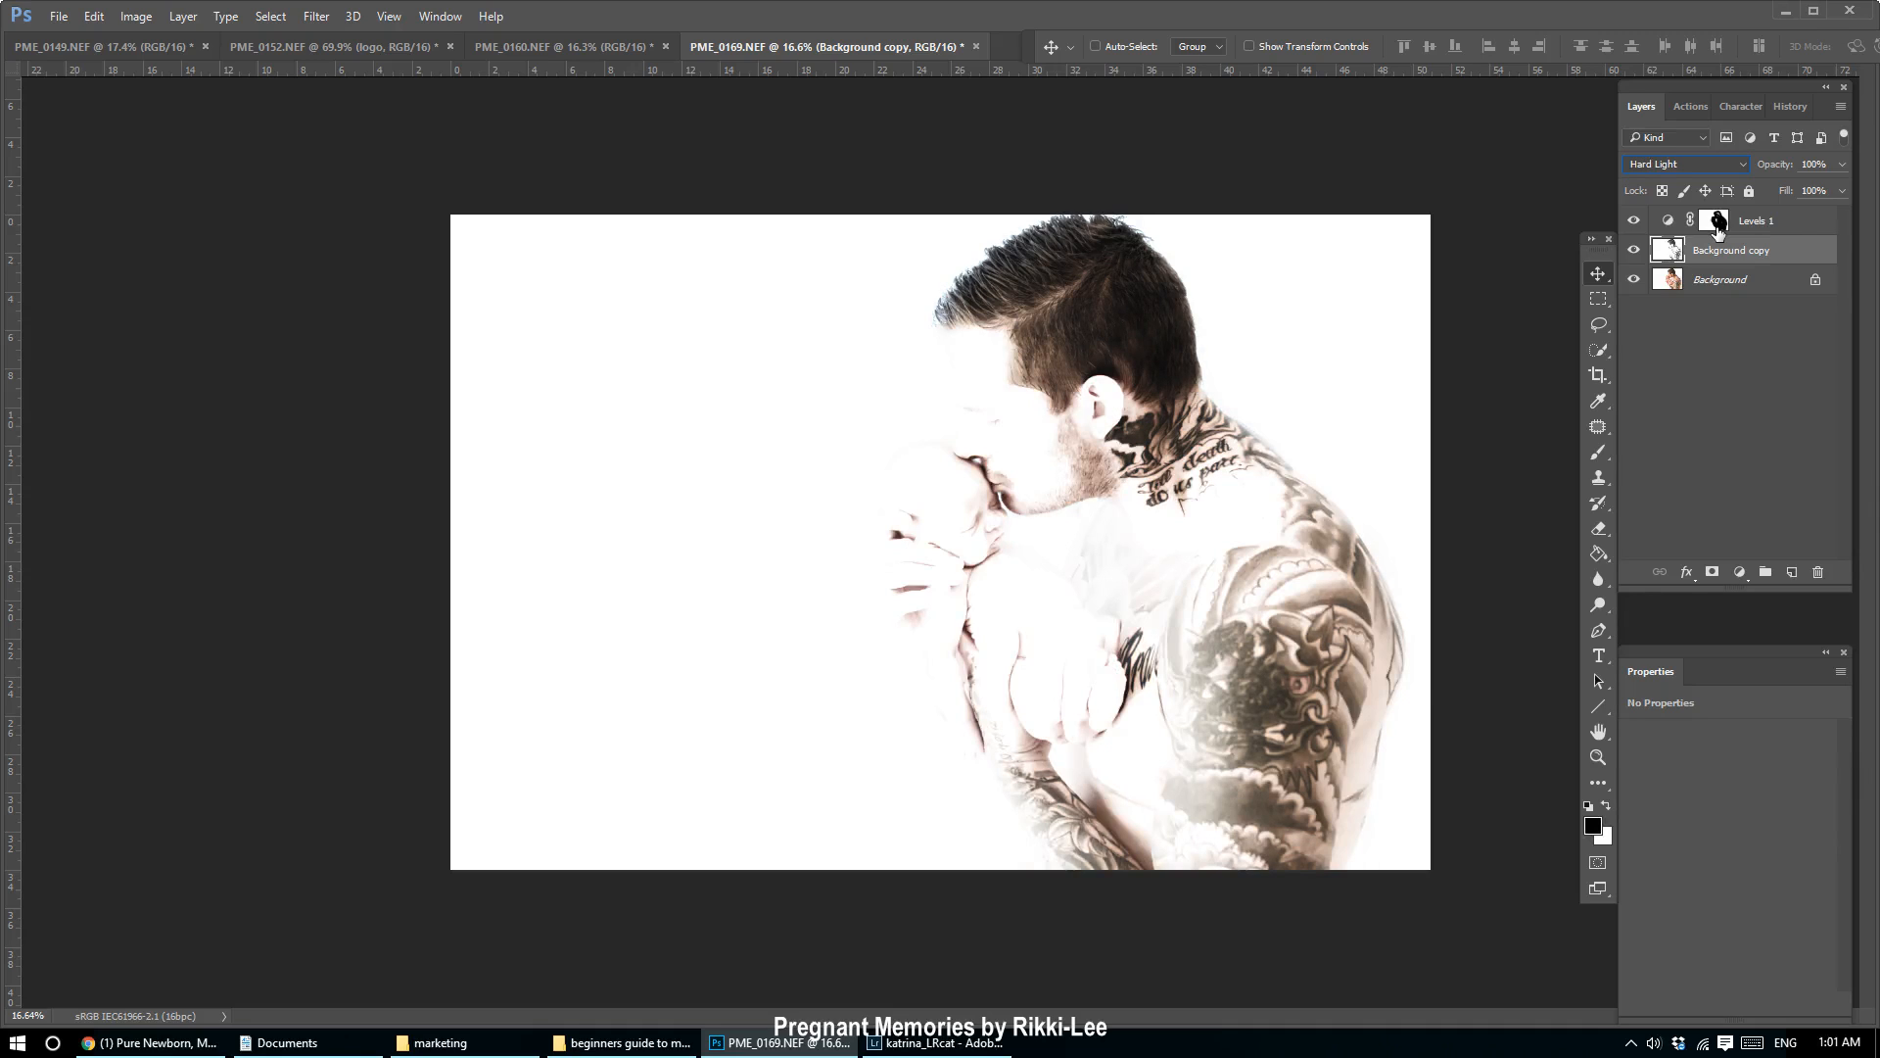
key("Down")
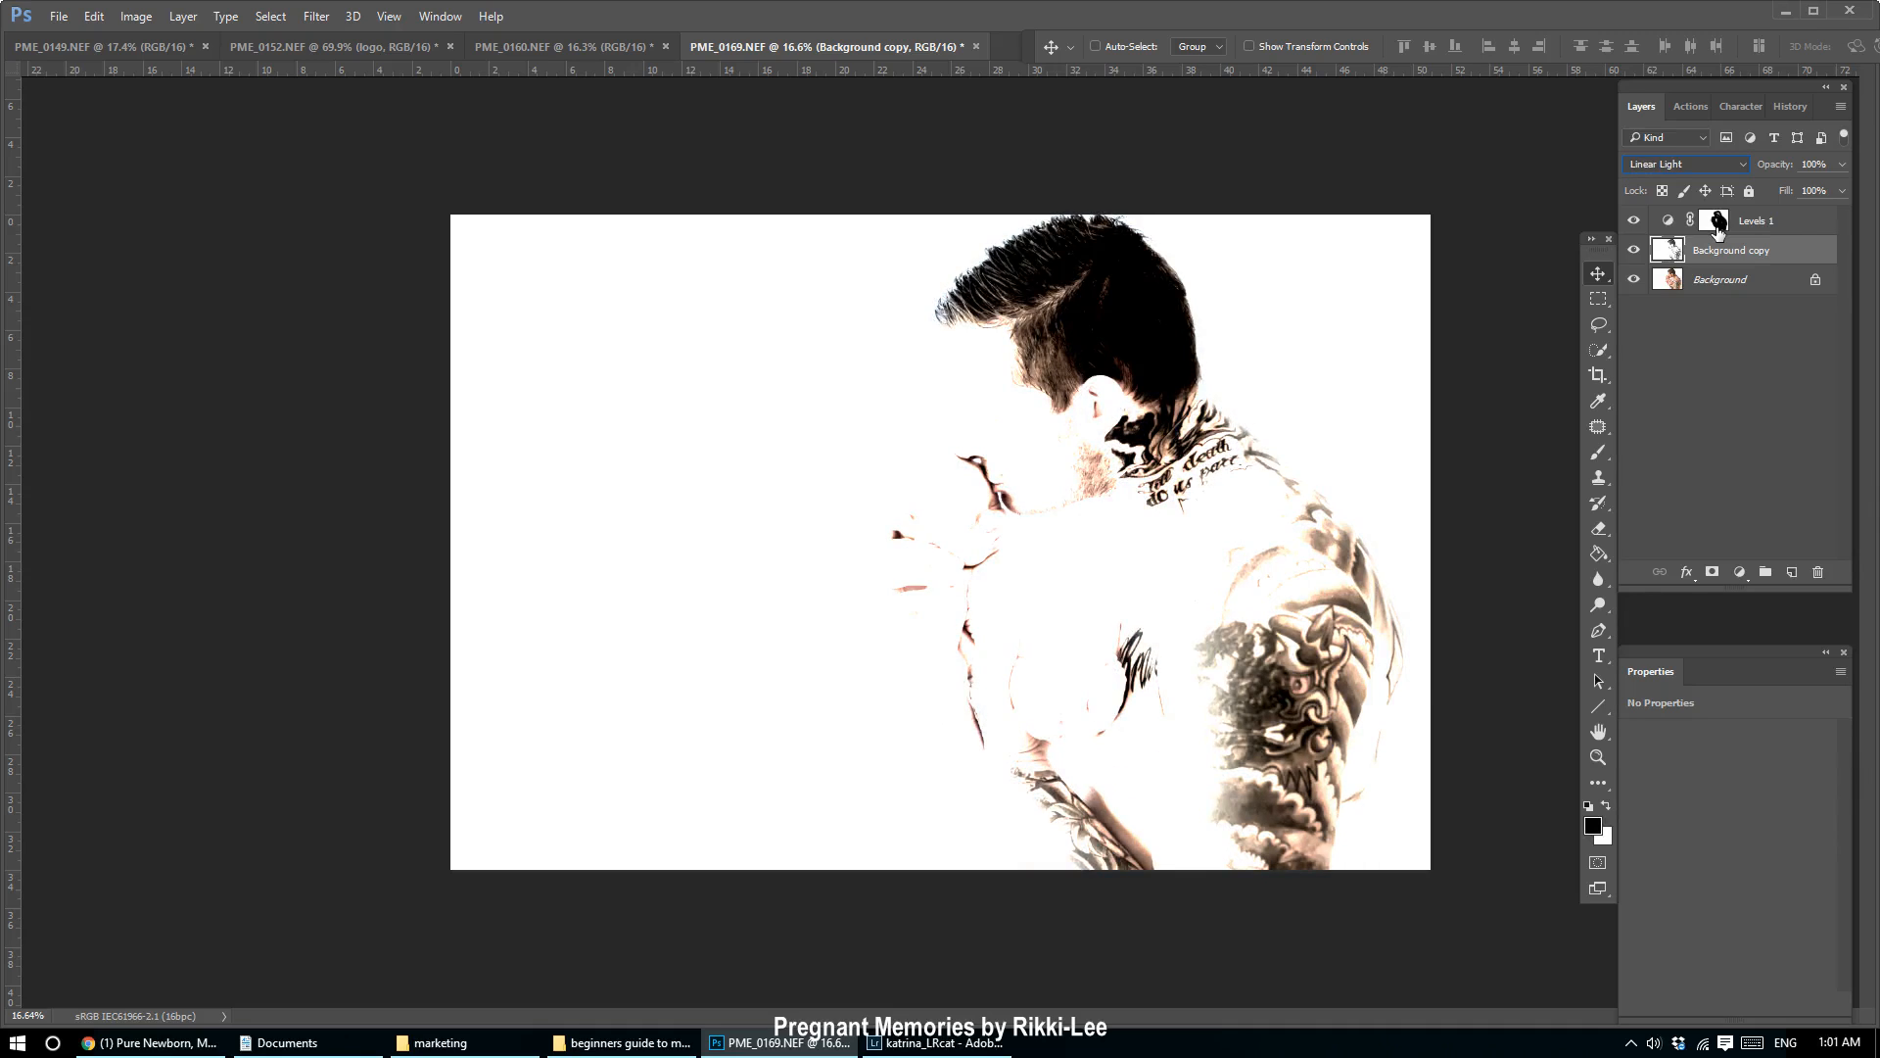
key("Down")
key("Down")
key("Down")
key("Down")
key("Down")
key("Down")
key("Down")
key("Down")
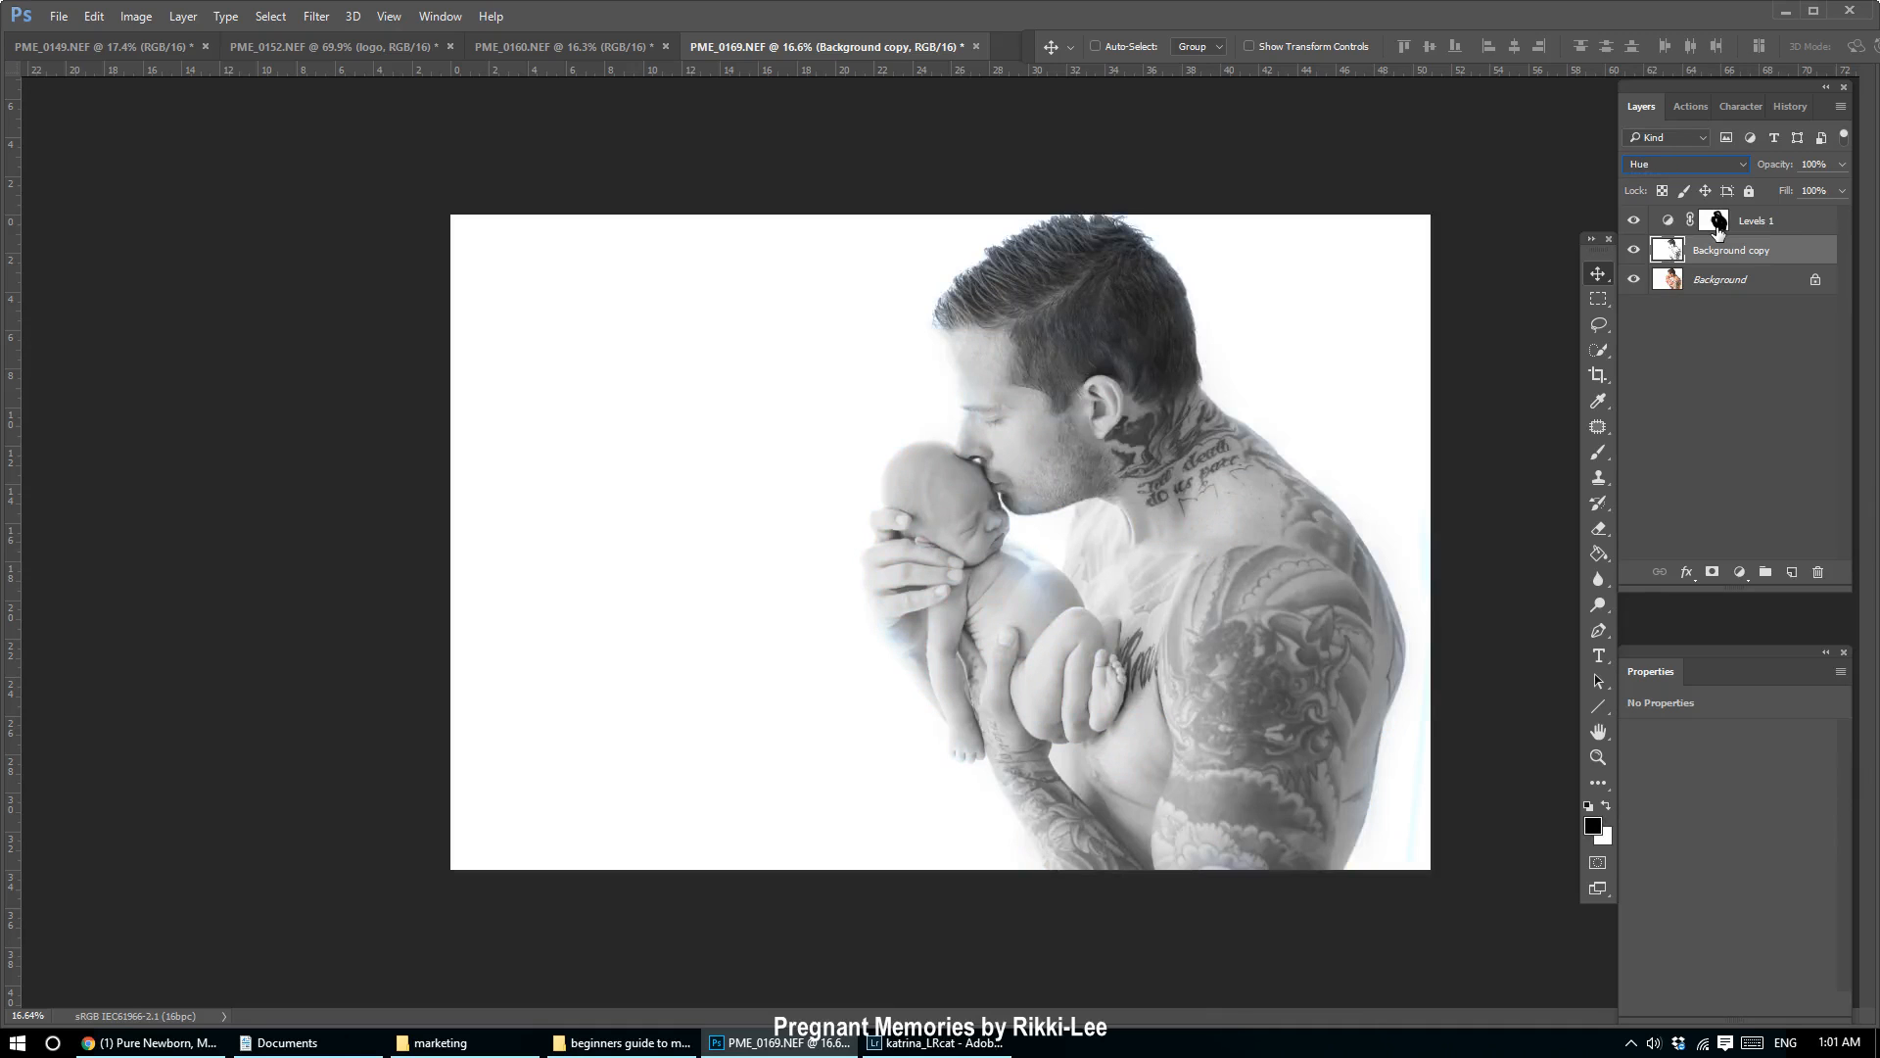
Set the Background copy layer's blend mode to Multiply and add a white layer mask to it.
left_click(1723, 164)
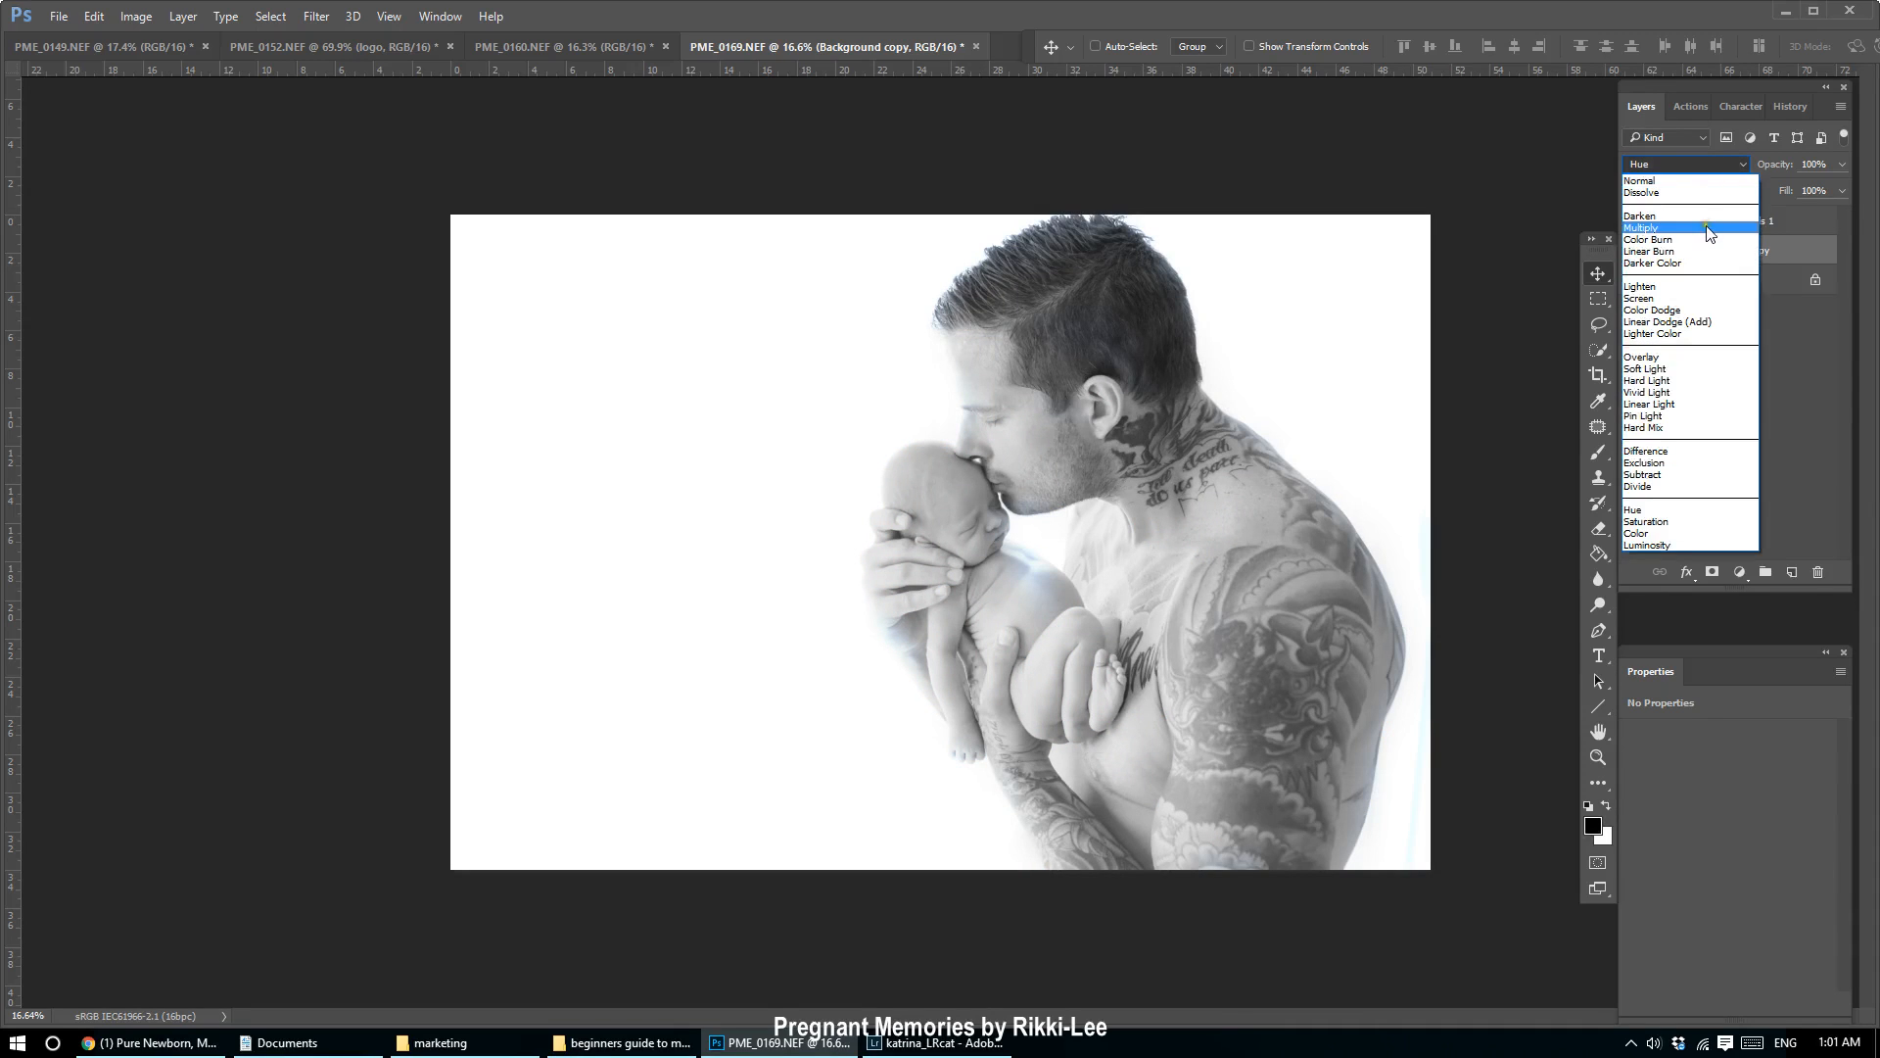
left_click(1707, 232)
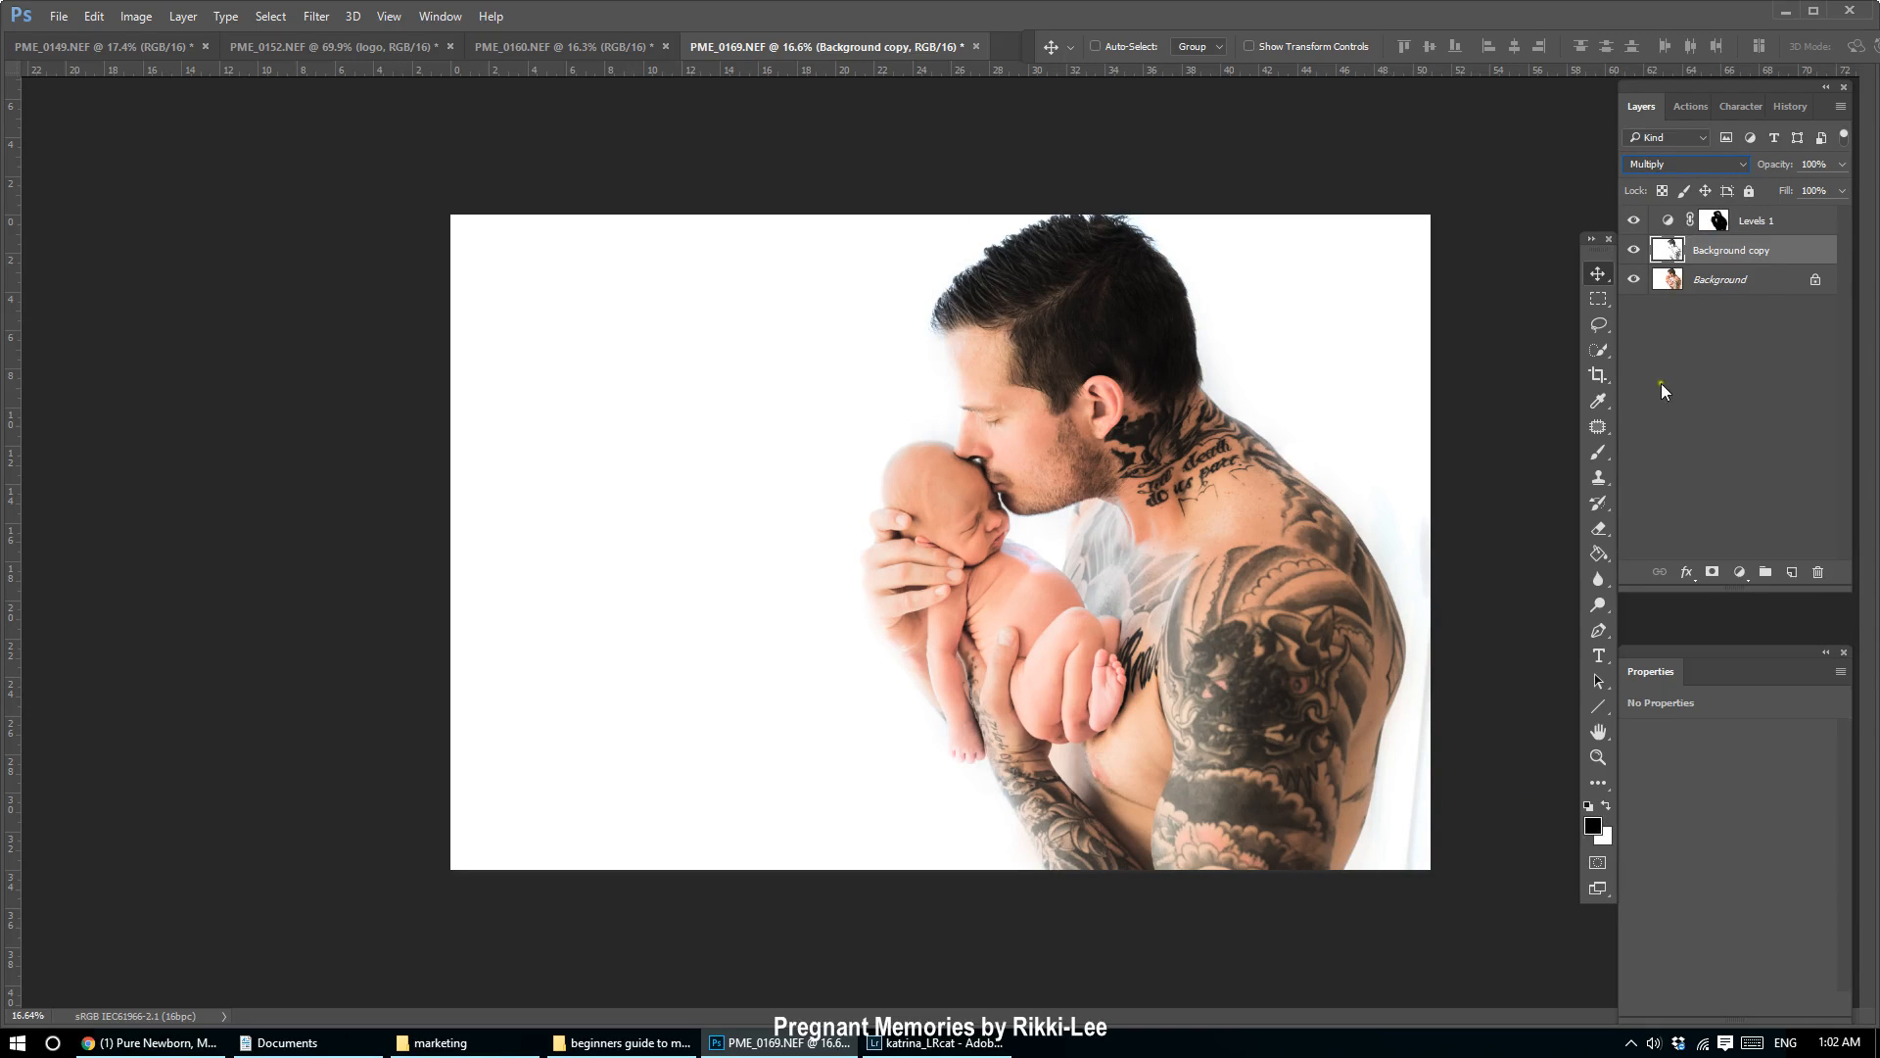
left_click(1711, 573)
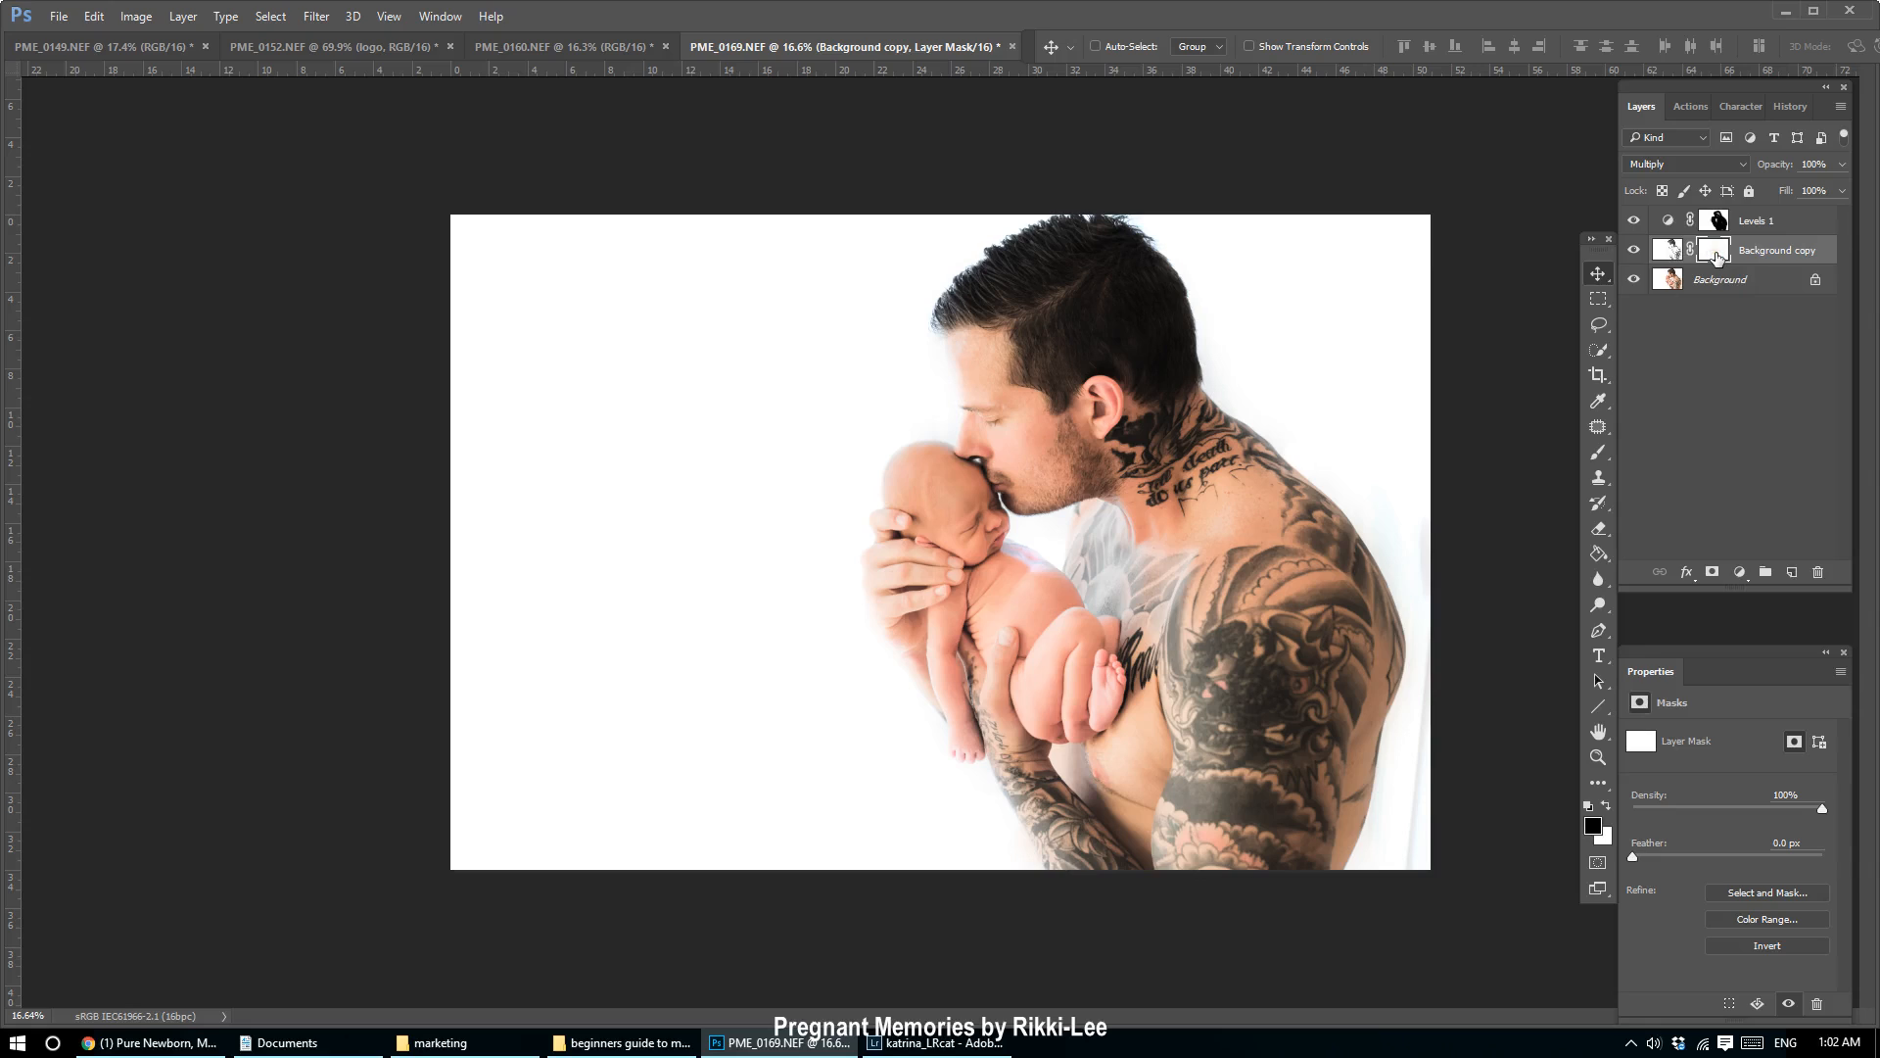
Paint black on the Background copy mask over the man's face, hair and neck, using a 1300-pixel brush at 51% opacity.
left_click(1599, 452)
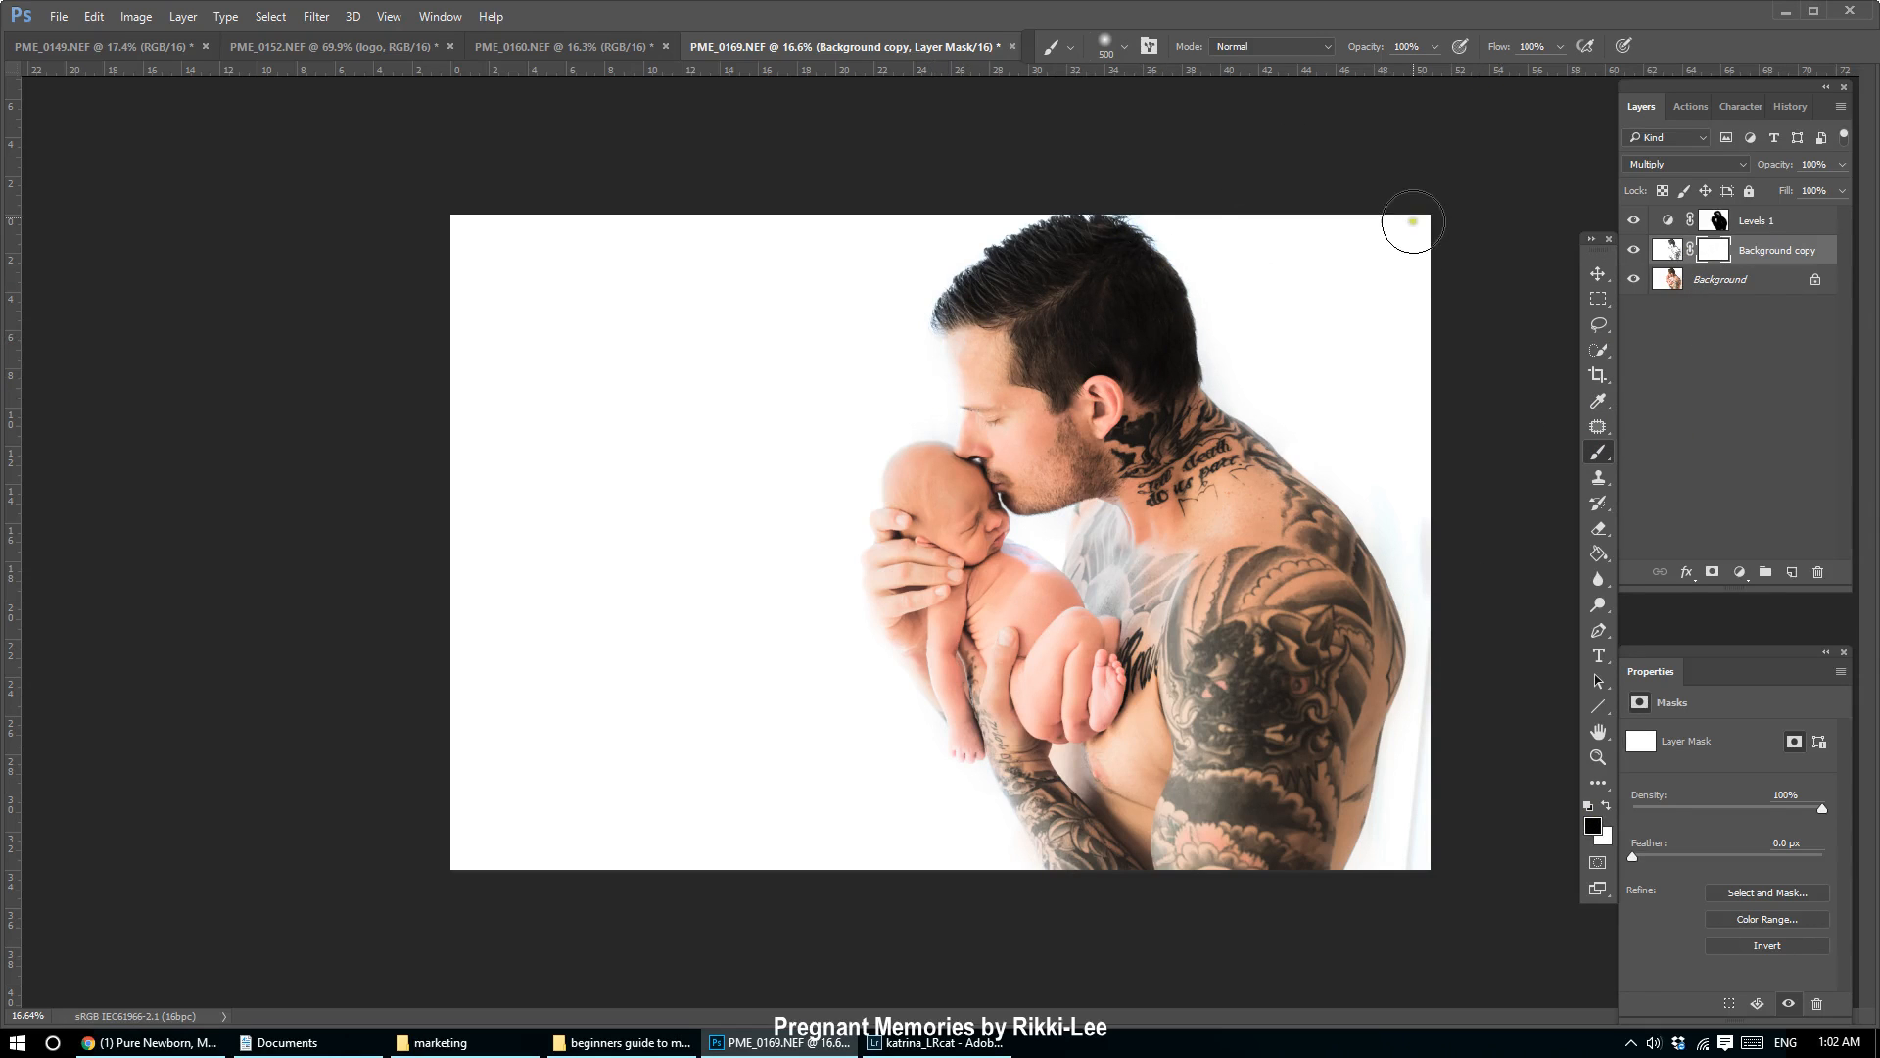
left_click(1435, 46)
left_click_drag(1436, 70, 1390, 74)
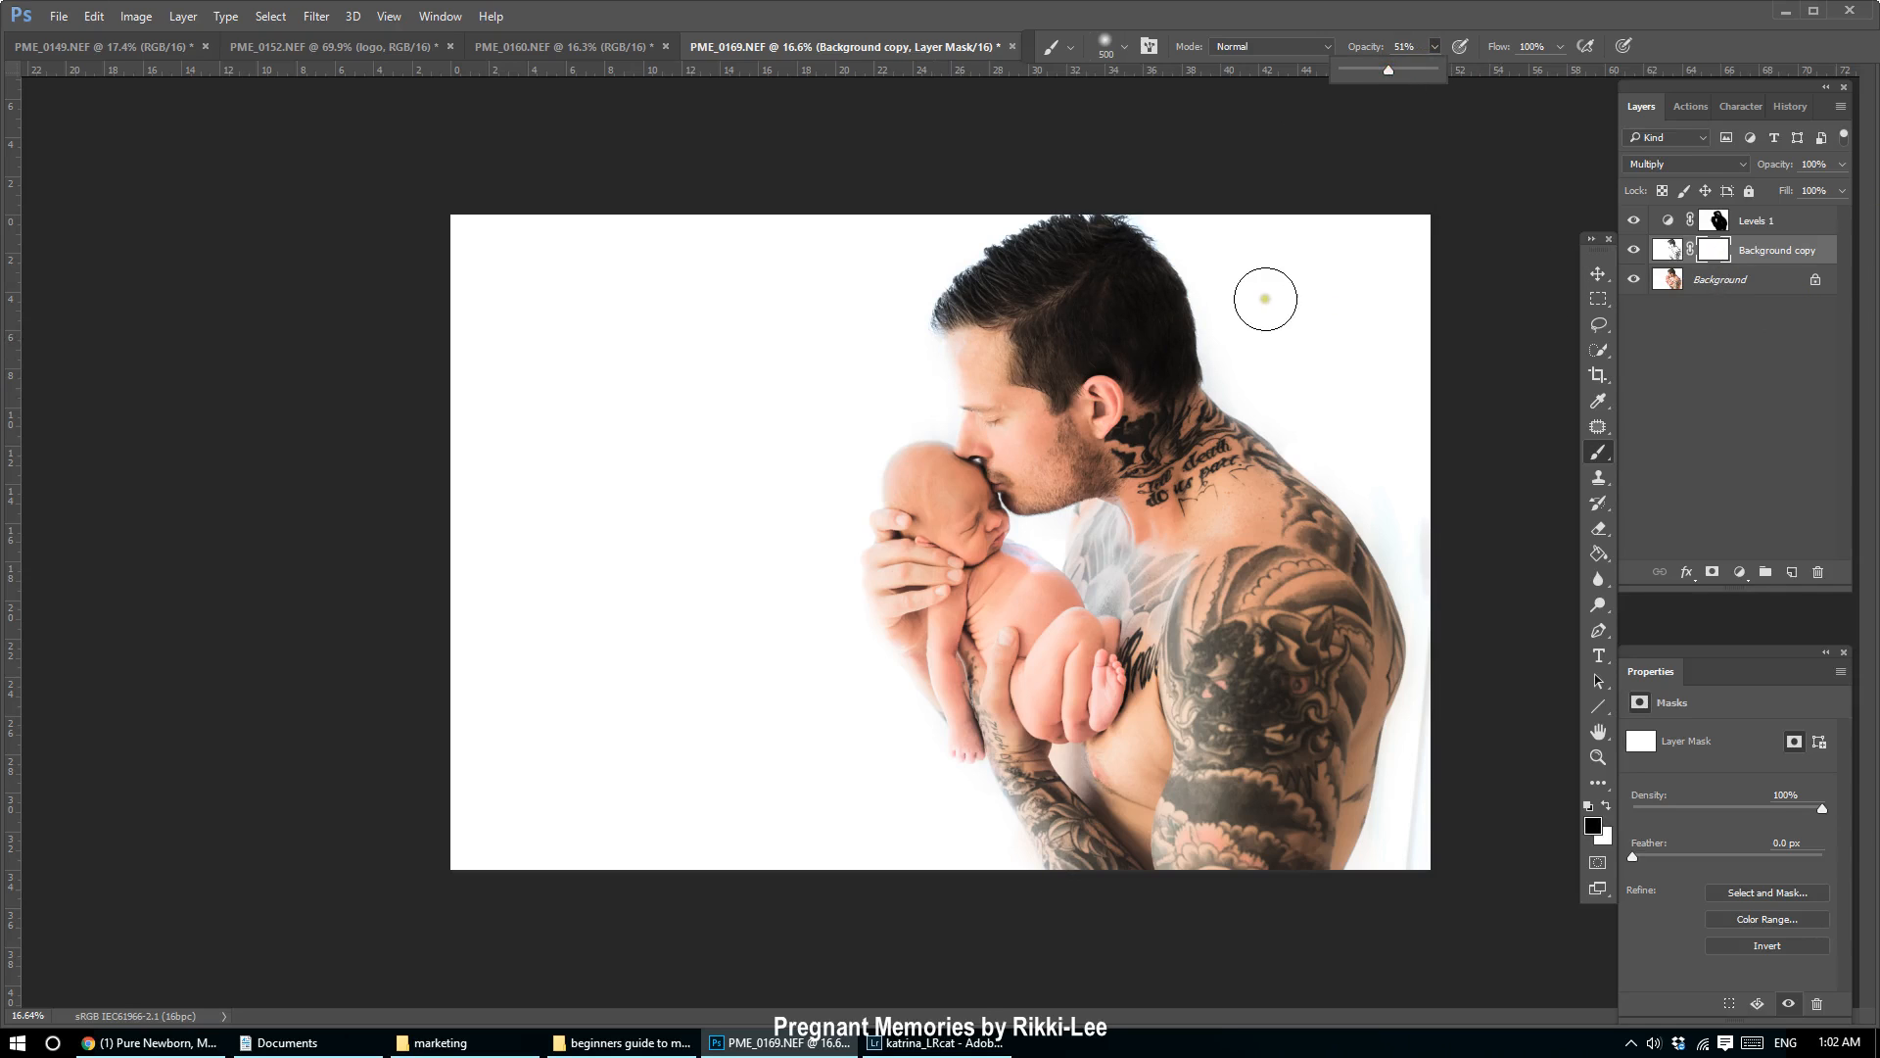
left_click(961, 299)
key("]")
key("]")
key("]")
key("]")
key("]")
key("]")
key("]")
key("]")
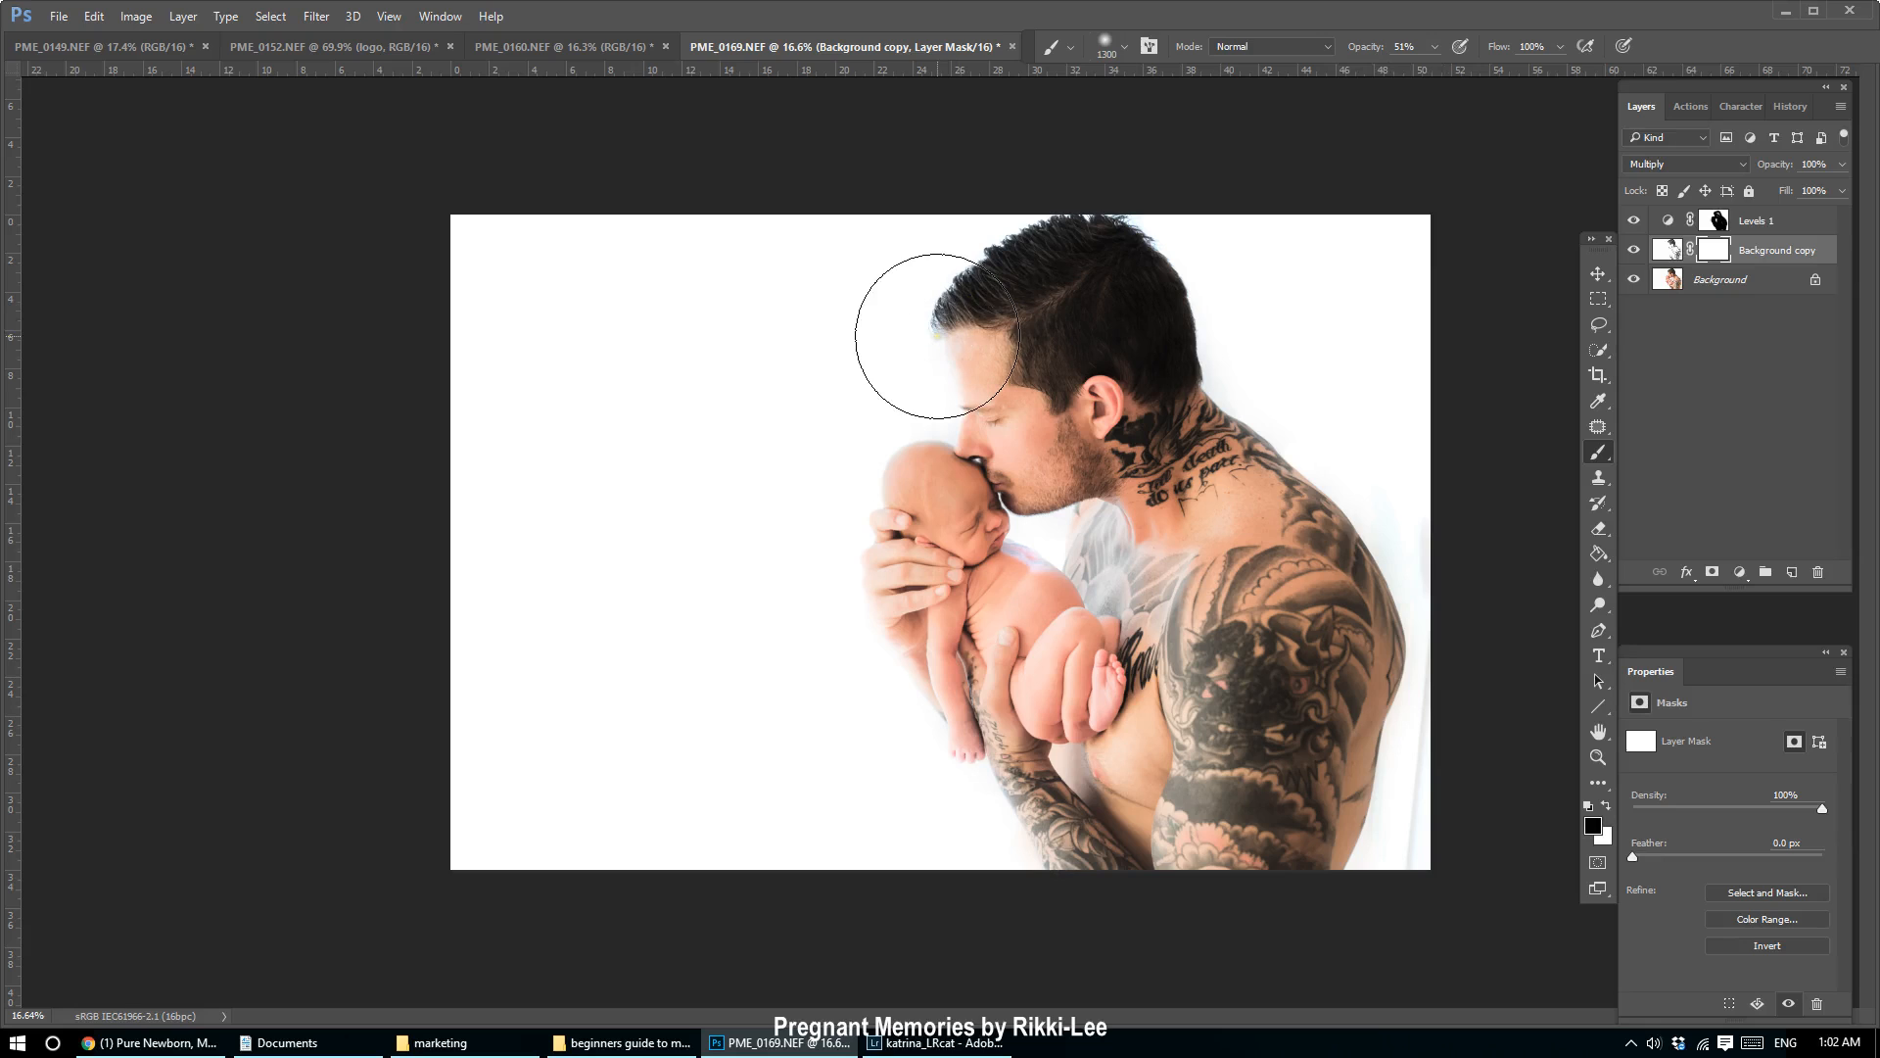
mouse_move(937, 337)
left_mouse_down()
mouse_move(1063, 272)
mouse_move(1128, 273)
mouse_move(1142, 315)
mouse_move(1071, 394)
mouse_move(1115, 314)
mouse_move(1025, 339)
mouse_move(1108, 294)
mouse_move(1067, 267)
mouse_move(952, 401)
mouse_move(960, 548)
mouse_move(971, 532)
mouse_move(968, 514)
mouse_move(949, 583)
mouse_move(1007, 537)
left_mouse_up()
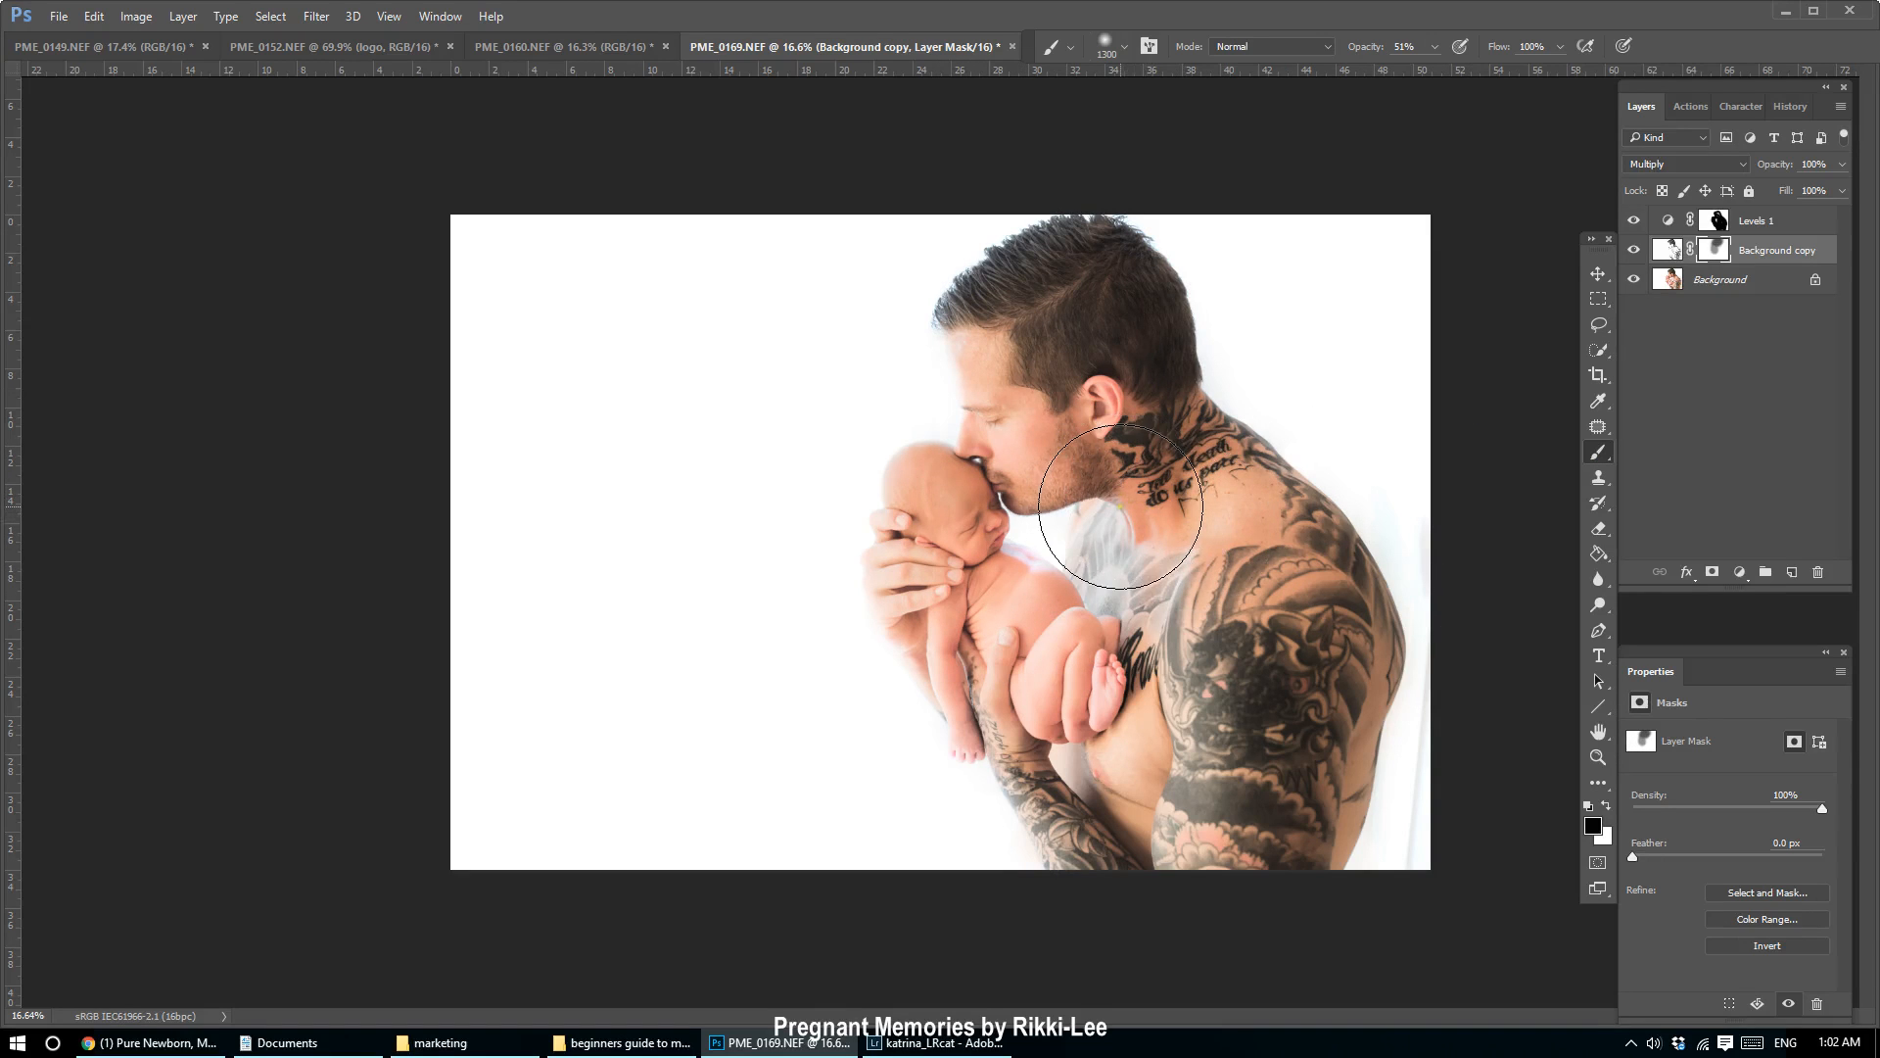
mouse_move(1083, 496)
left_mouse_down()
mouse_move(1252, 396)
mouse_move(1102, 480)
left_mouse_up()
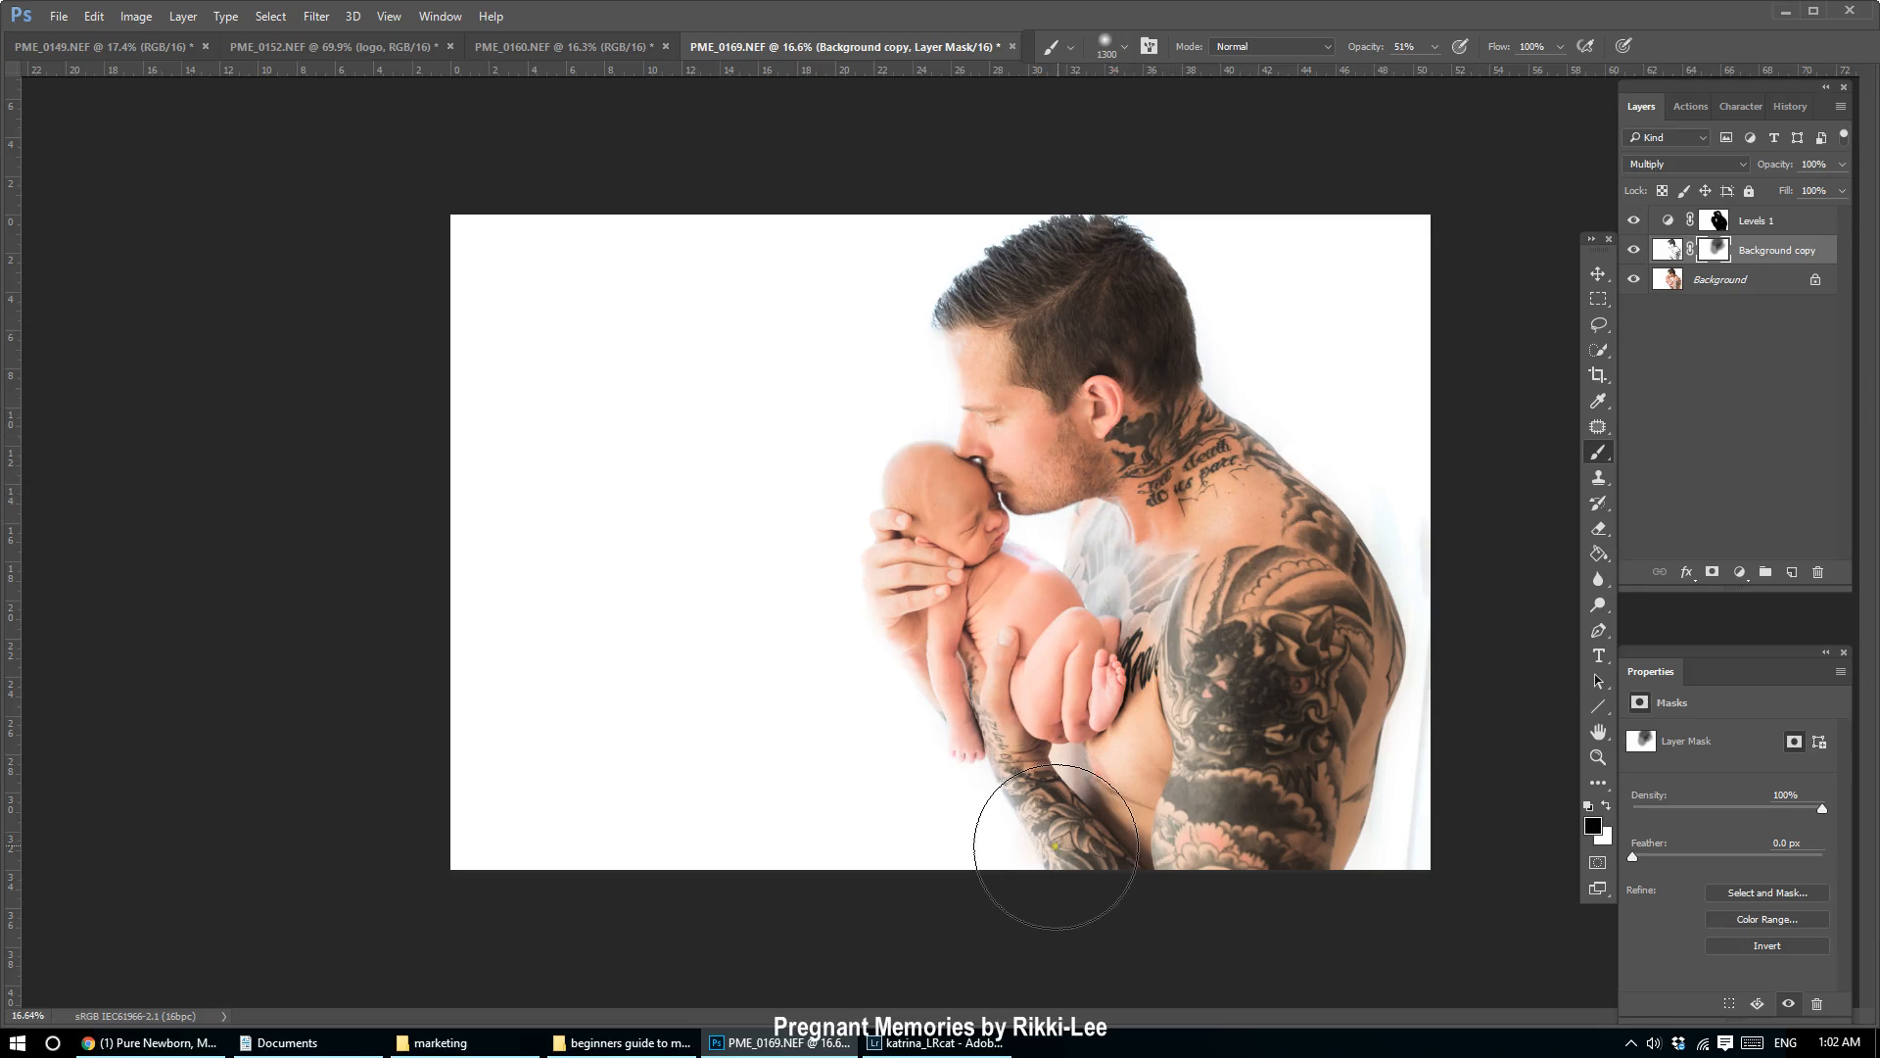
Reduce the brush to 500 pixels and mask the darkening off the man's chest, the hands and the baby's body.
key("bracketleft")
key("bracketleft")
key("bracketleft")
key("bracketleft")
key("bracketleft")
key("bracketleft")
key("bracketleft")
key("bracketleft")
mouse_move(1140, 661)
left_mouse_down()
mouse_move(1122, 700)
mouse_move(1124, 668)
left_mouse_up()
left_click_drag(1083, 734, 1052, 717)
mouse_move(931, 741)
left_mouse_down()
mouse_move(901, 577)
mouse_move(924, 504)
mouse_move(992, 453)
mouse_move(991, 382)
mouse_move(1101, 235)
mouse_move(1048, 324)
mouse_move(1150, 365)
mouse_move(1177, 356)
mouse_move(1117, 361)
left_mouse_up()
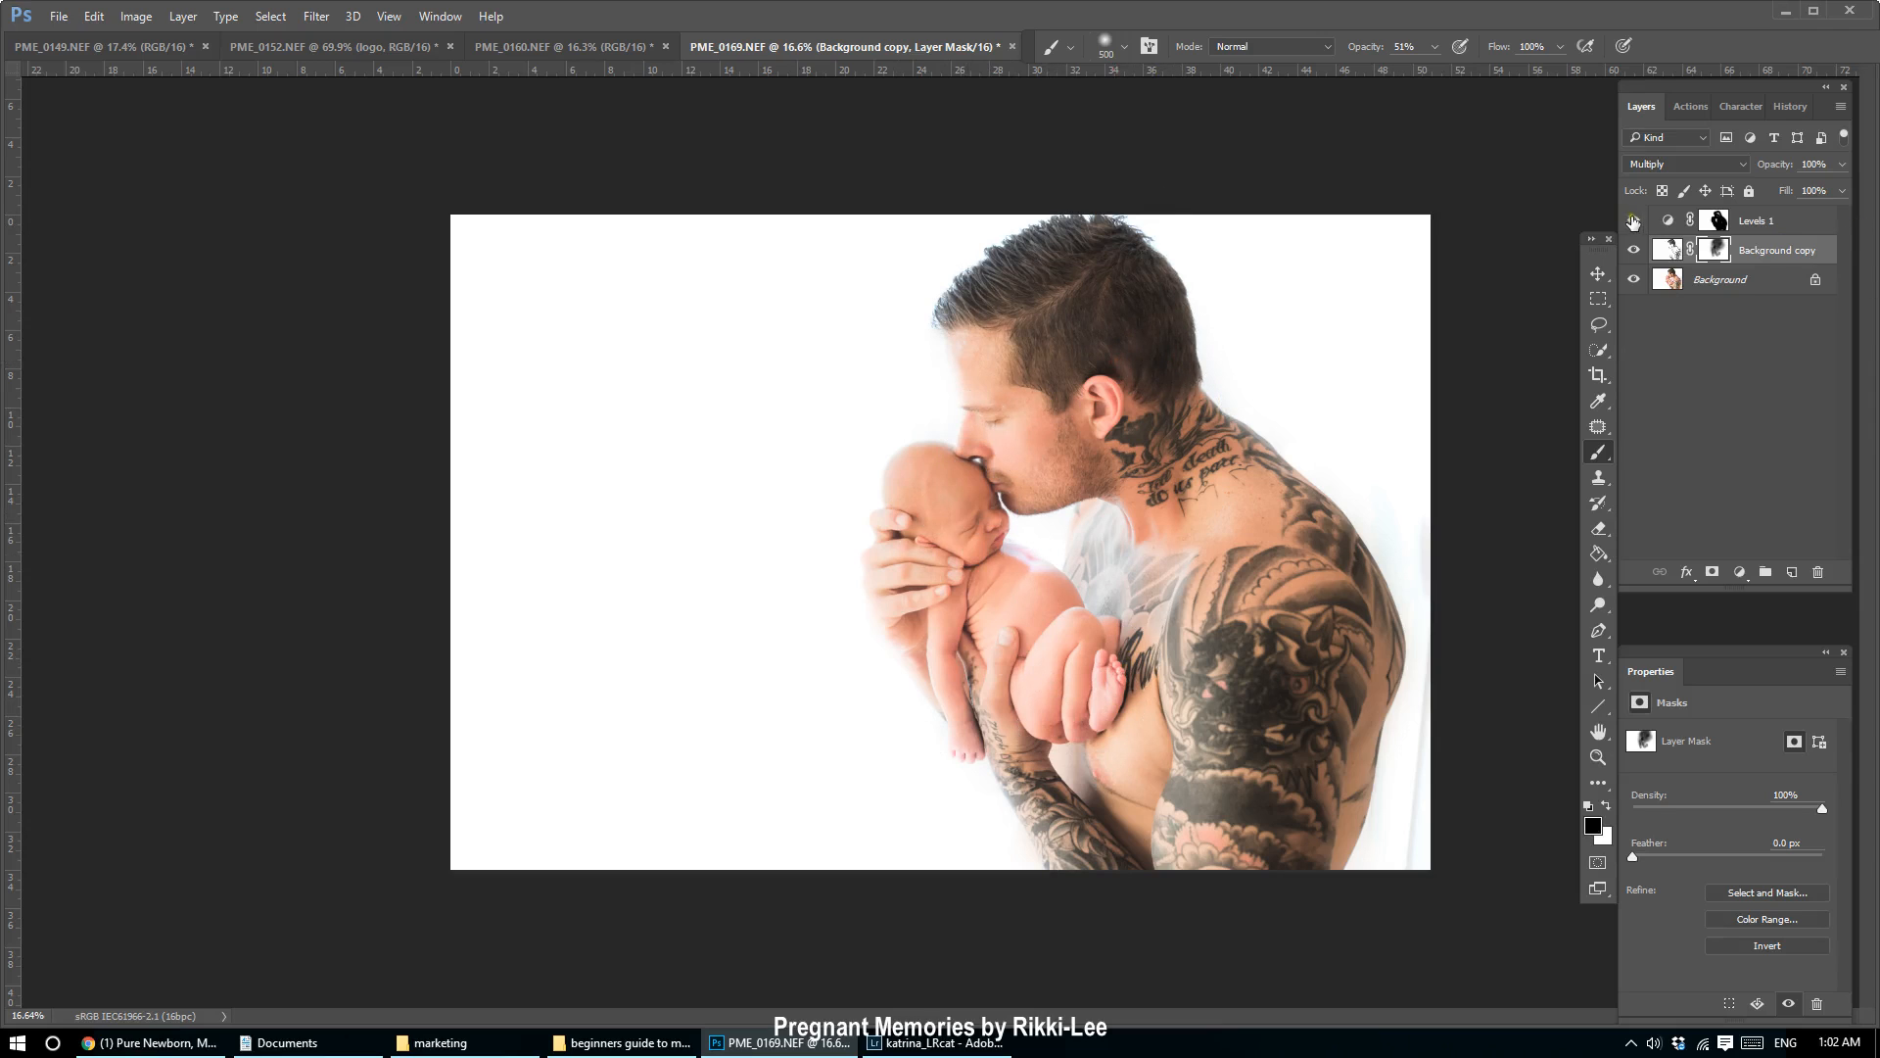
Compare the portrait with the Background copy layer hidden and shown to judge the tattoo darkening.
left_click(1632, 253)
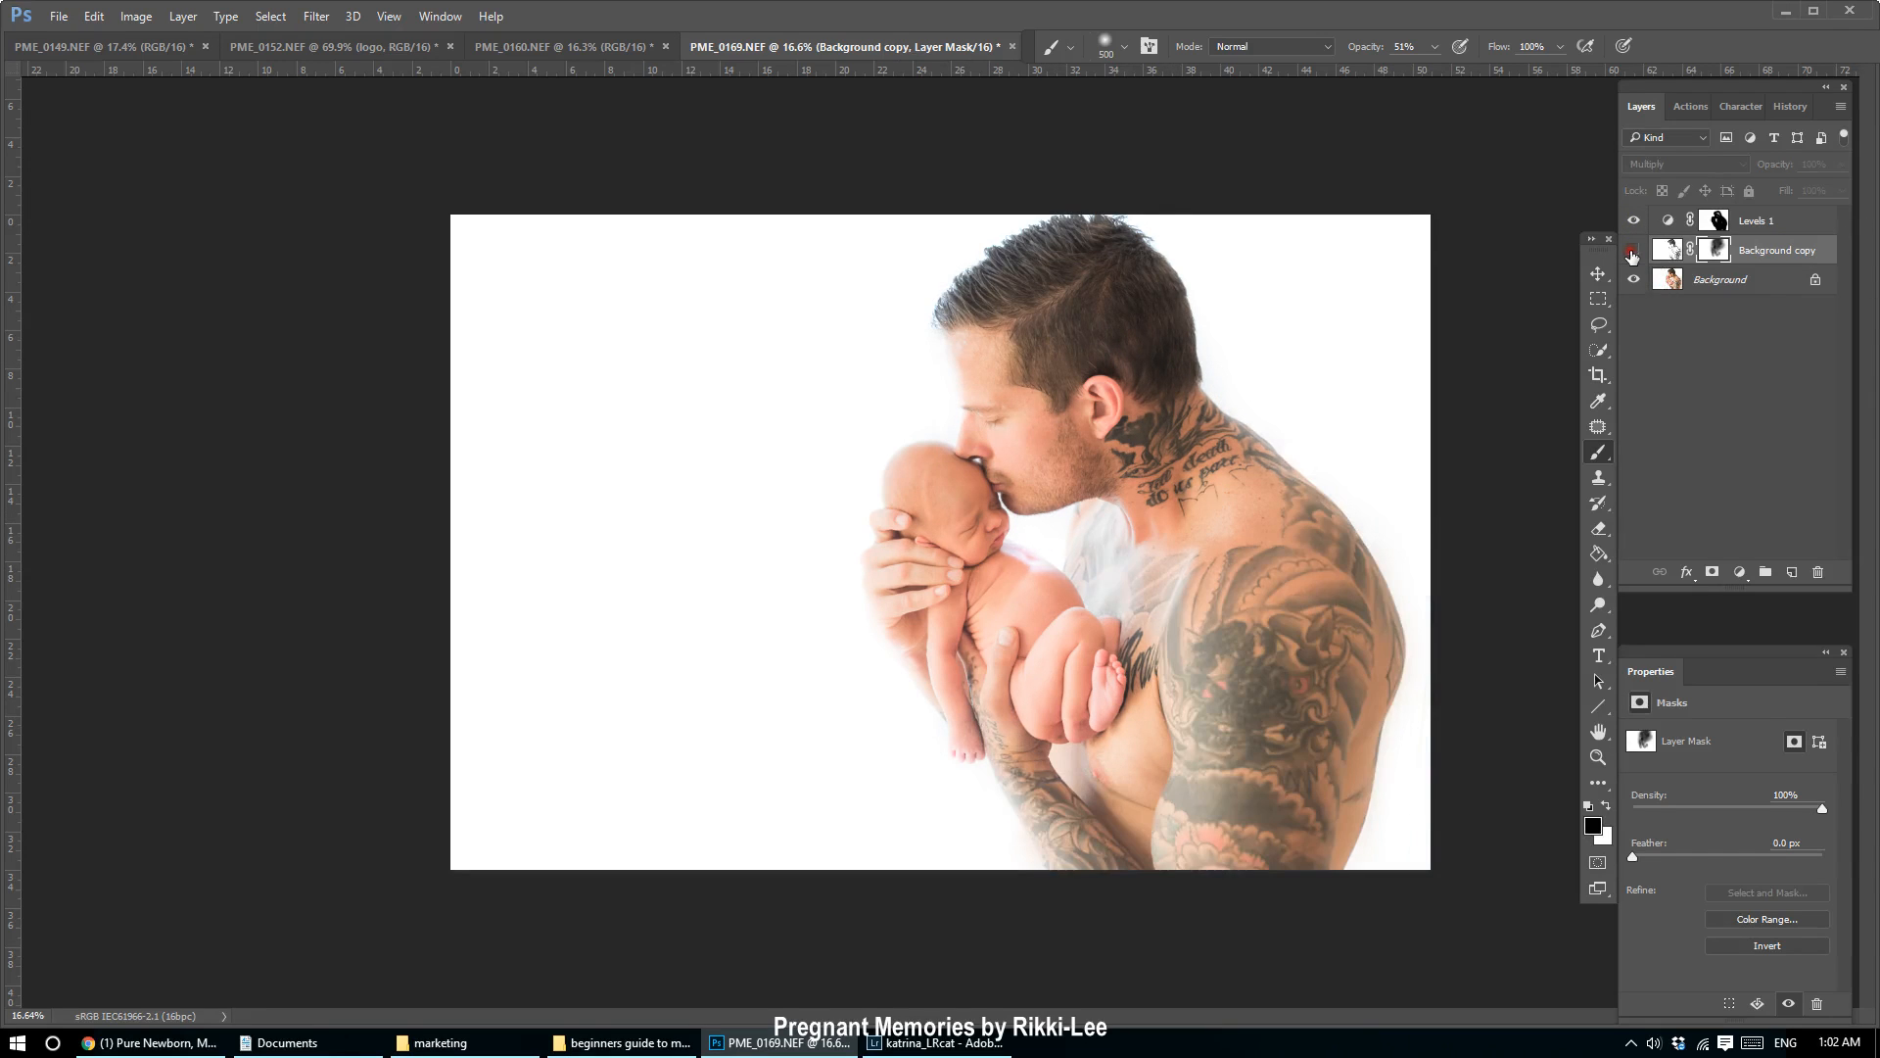
left_click(1632, 252)
left_click(1632, 252)
left_click(1633, 254)
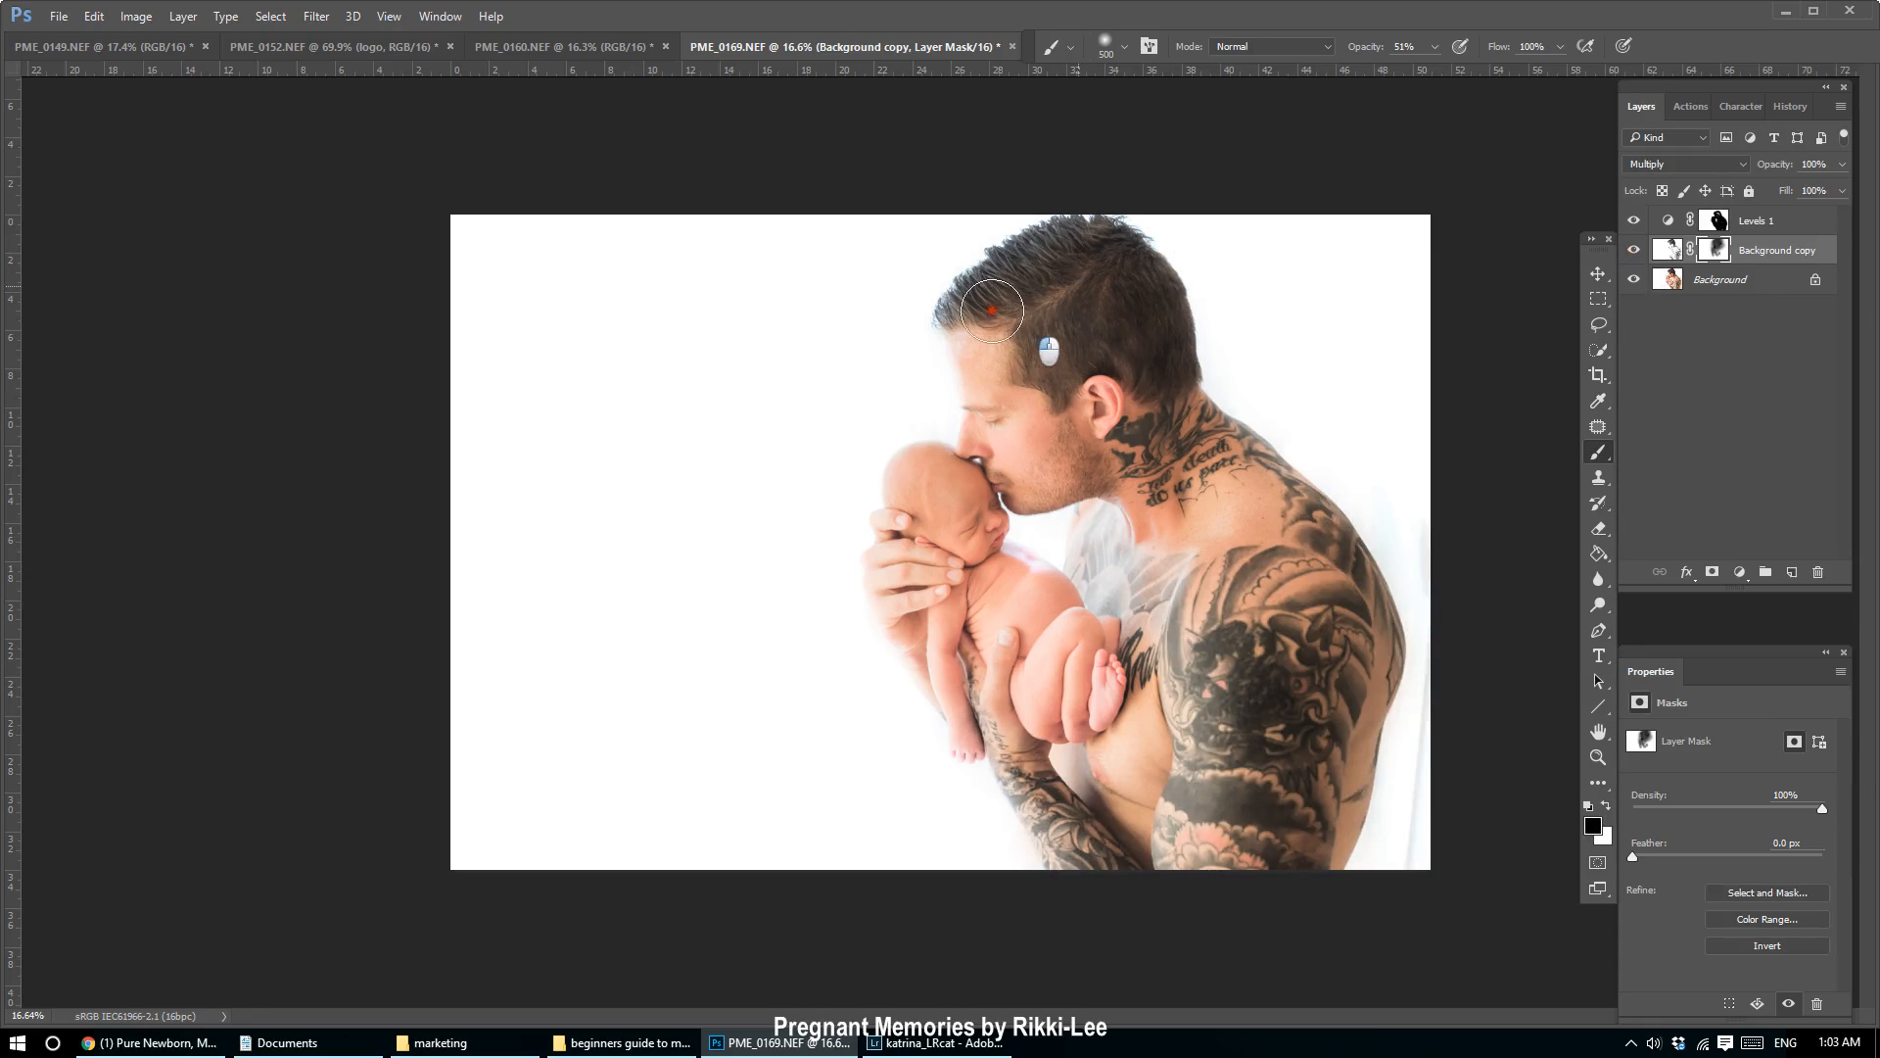
Raise the brush opacity to 100%, mask the man's hair and face on the Background copy layer, and check it hidden and shown.
left_click(1430, 49)
left_click_drag(1432, 74, 1484, 73)
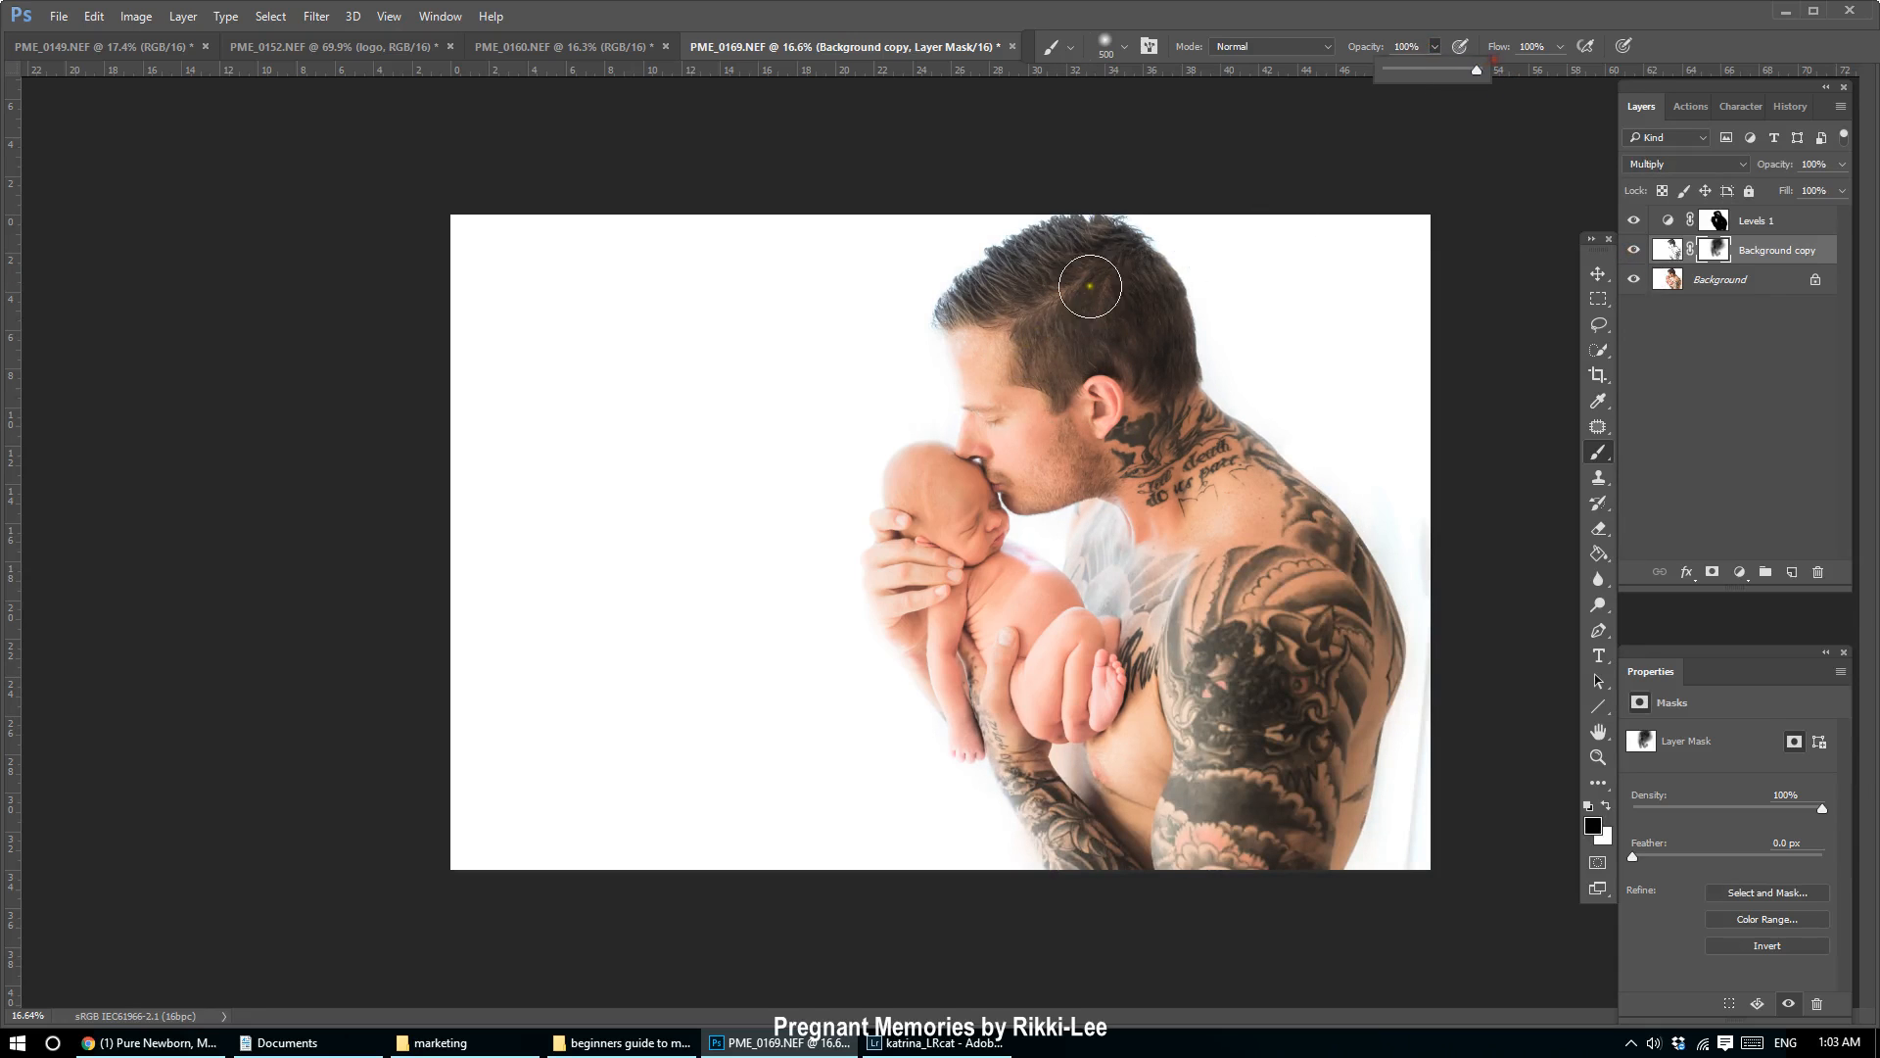
left_click(1019, 291)
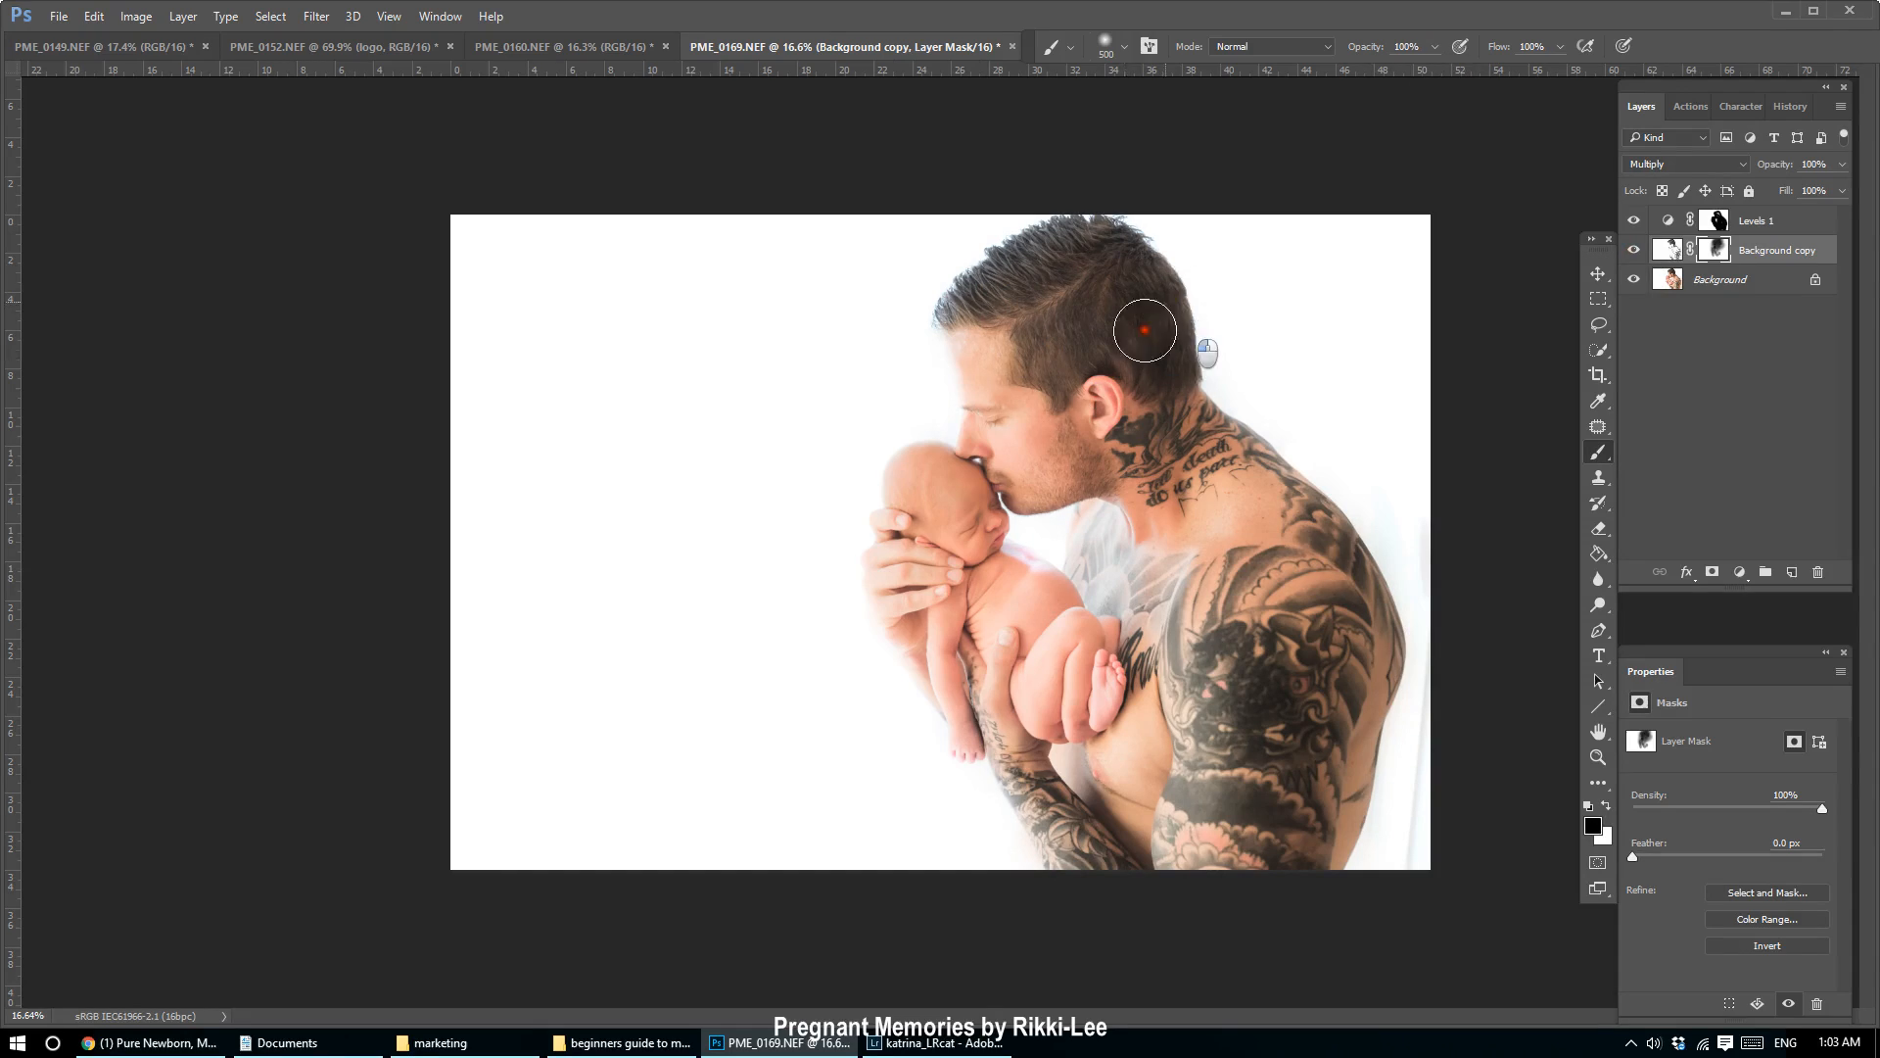
left_click_drag(971, 399, 1023, 534)
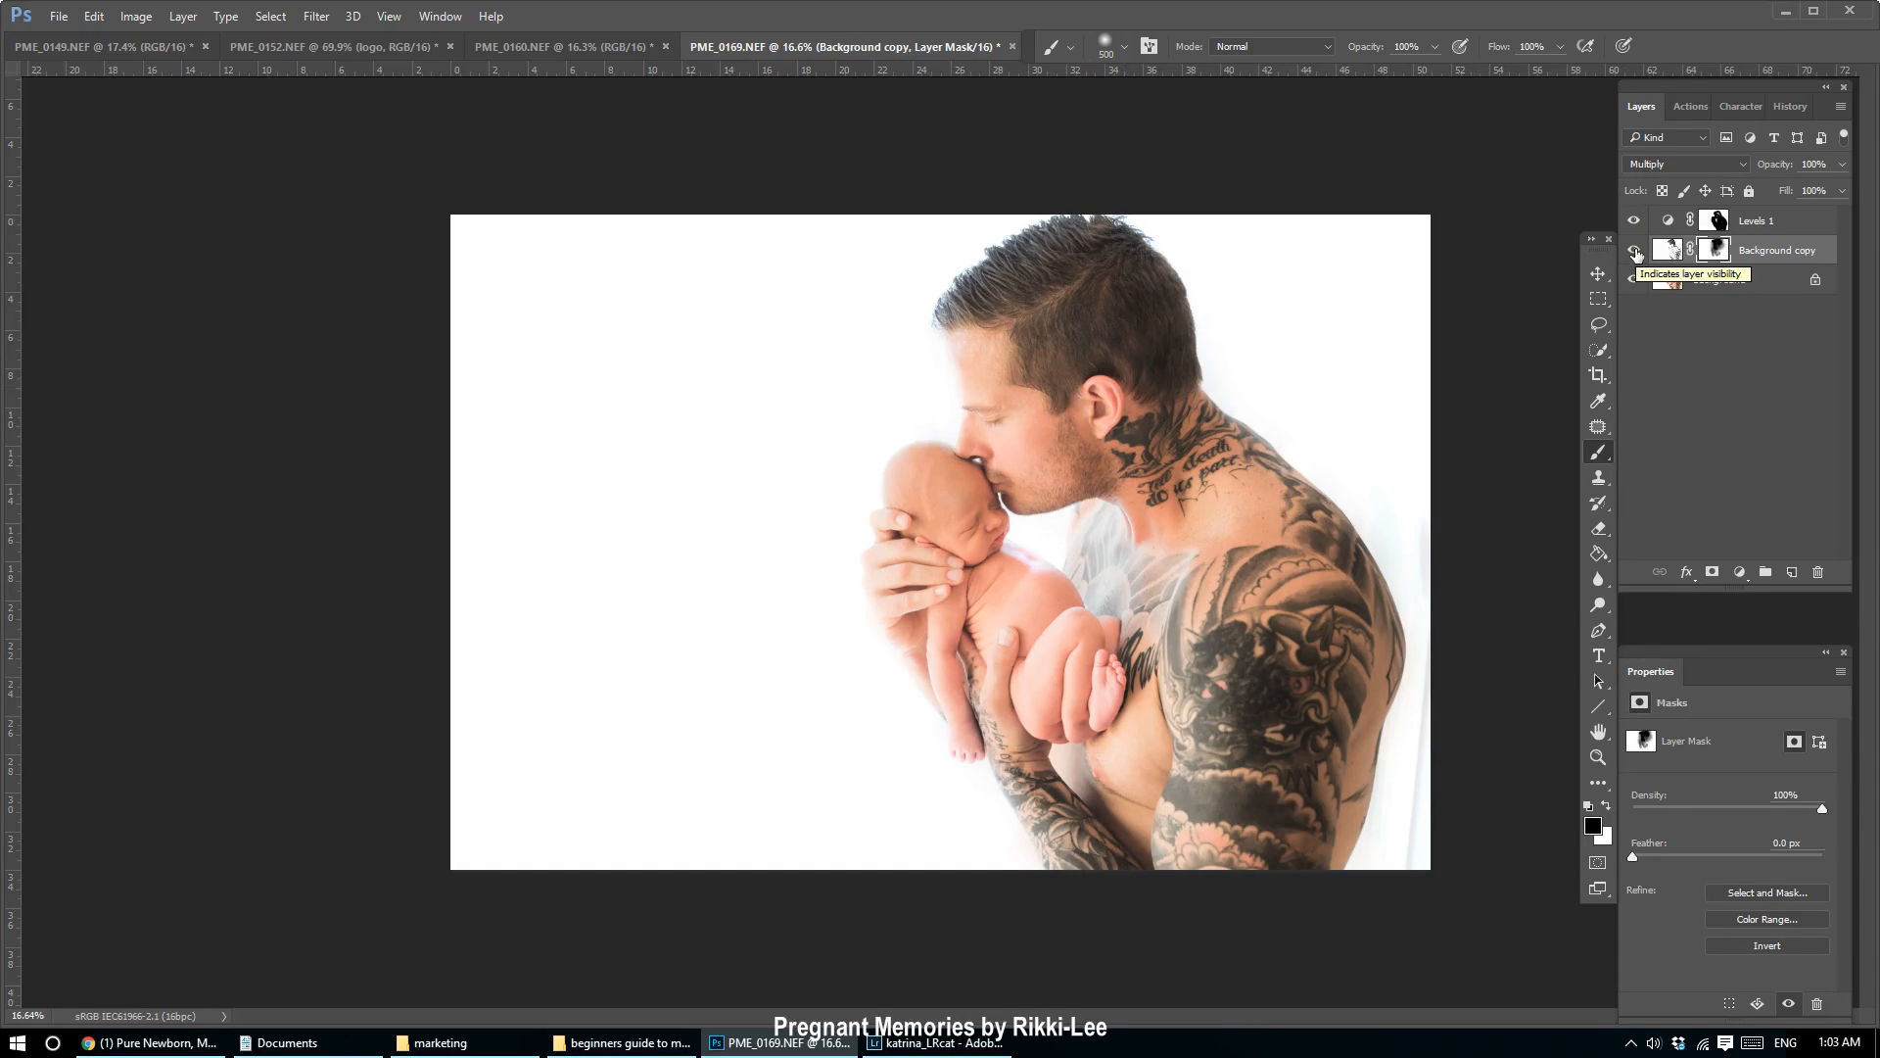
left_click(1634, 251)
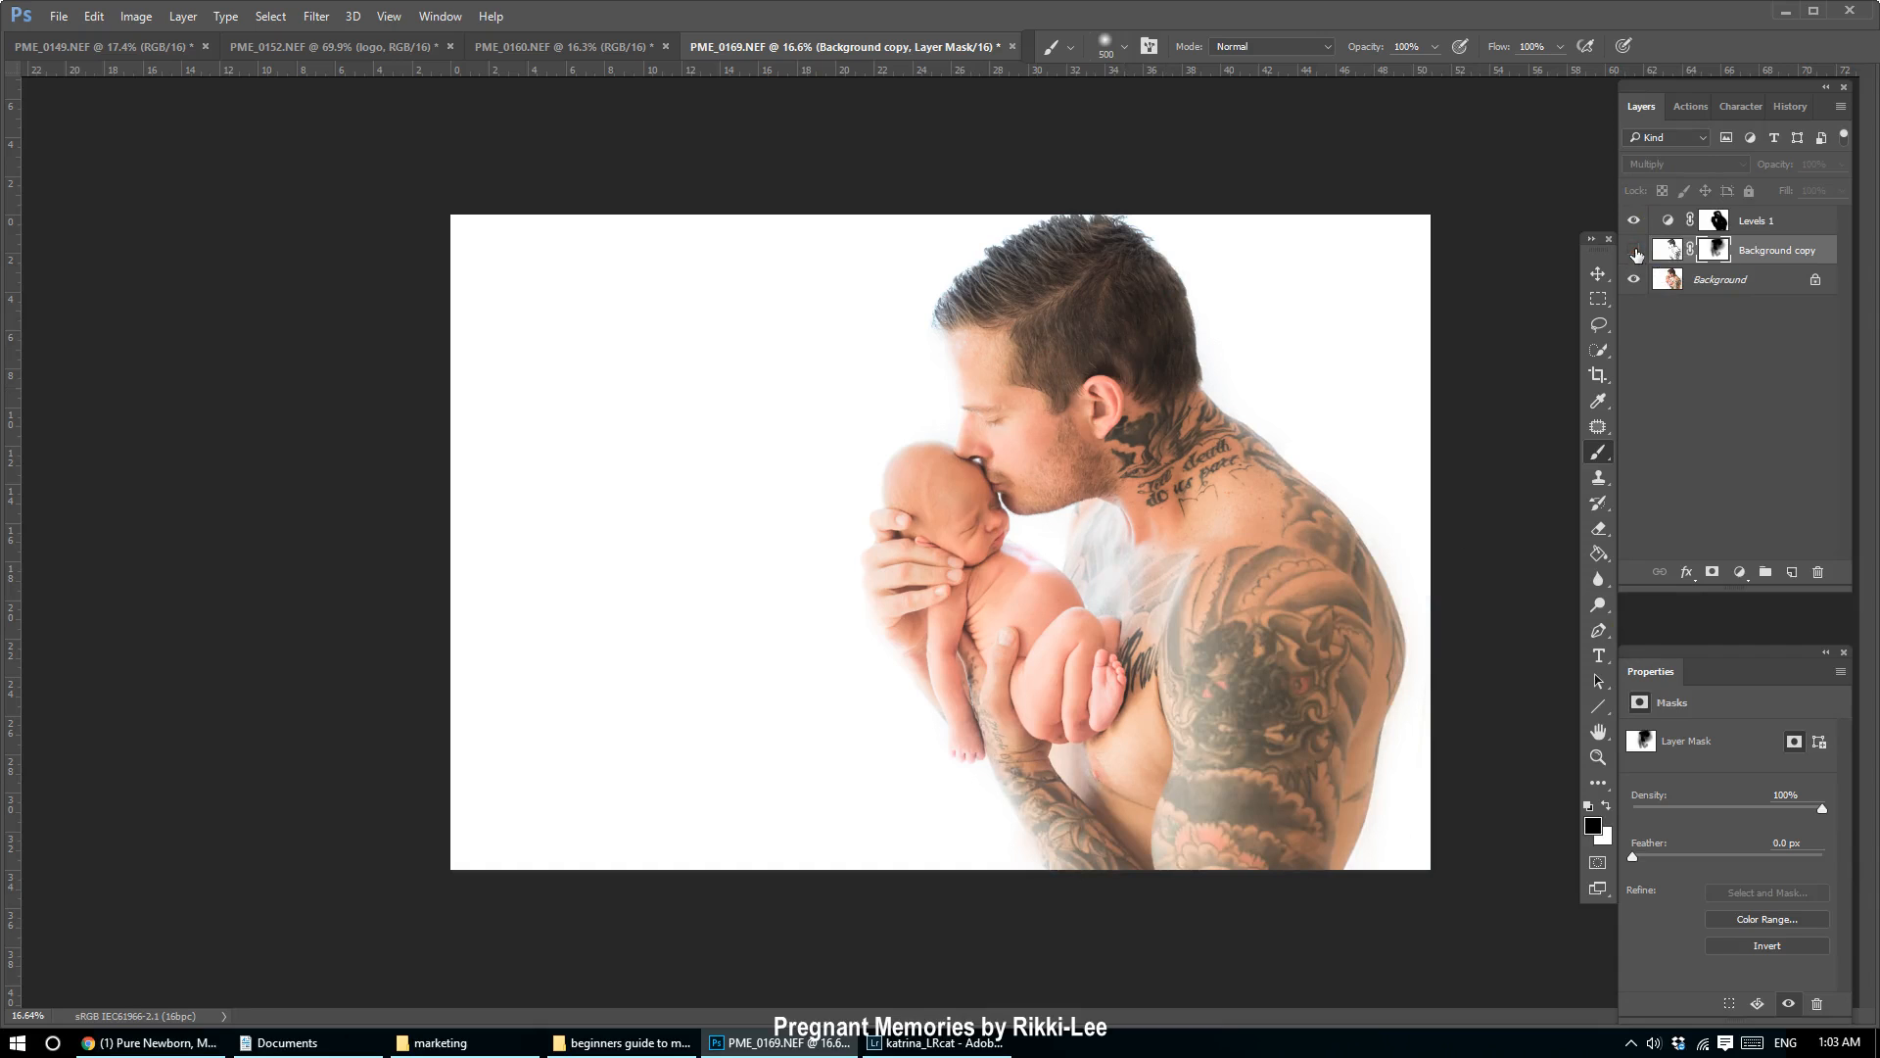
left_click(1634, 252)
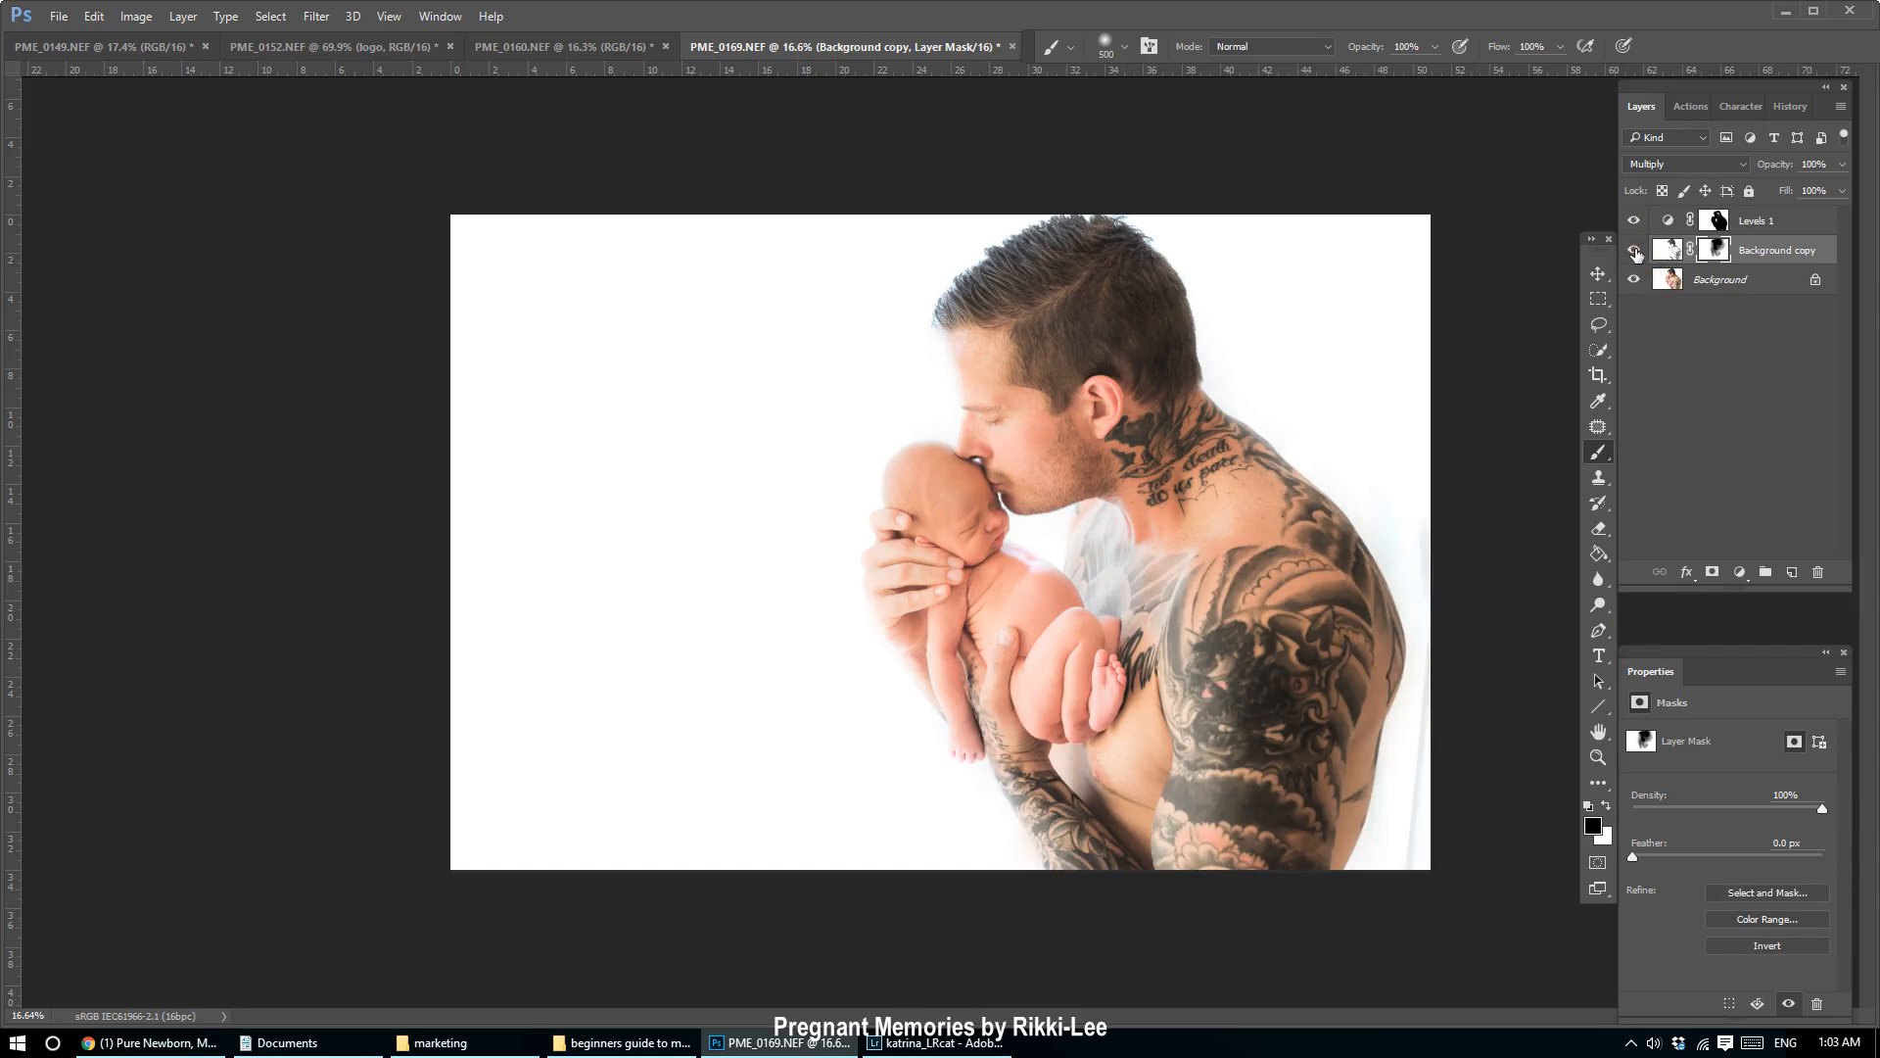
Try adjusting the Background copy layer's opacity, leaving it at 100%.
left_click(1808, 253)
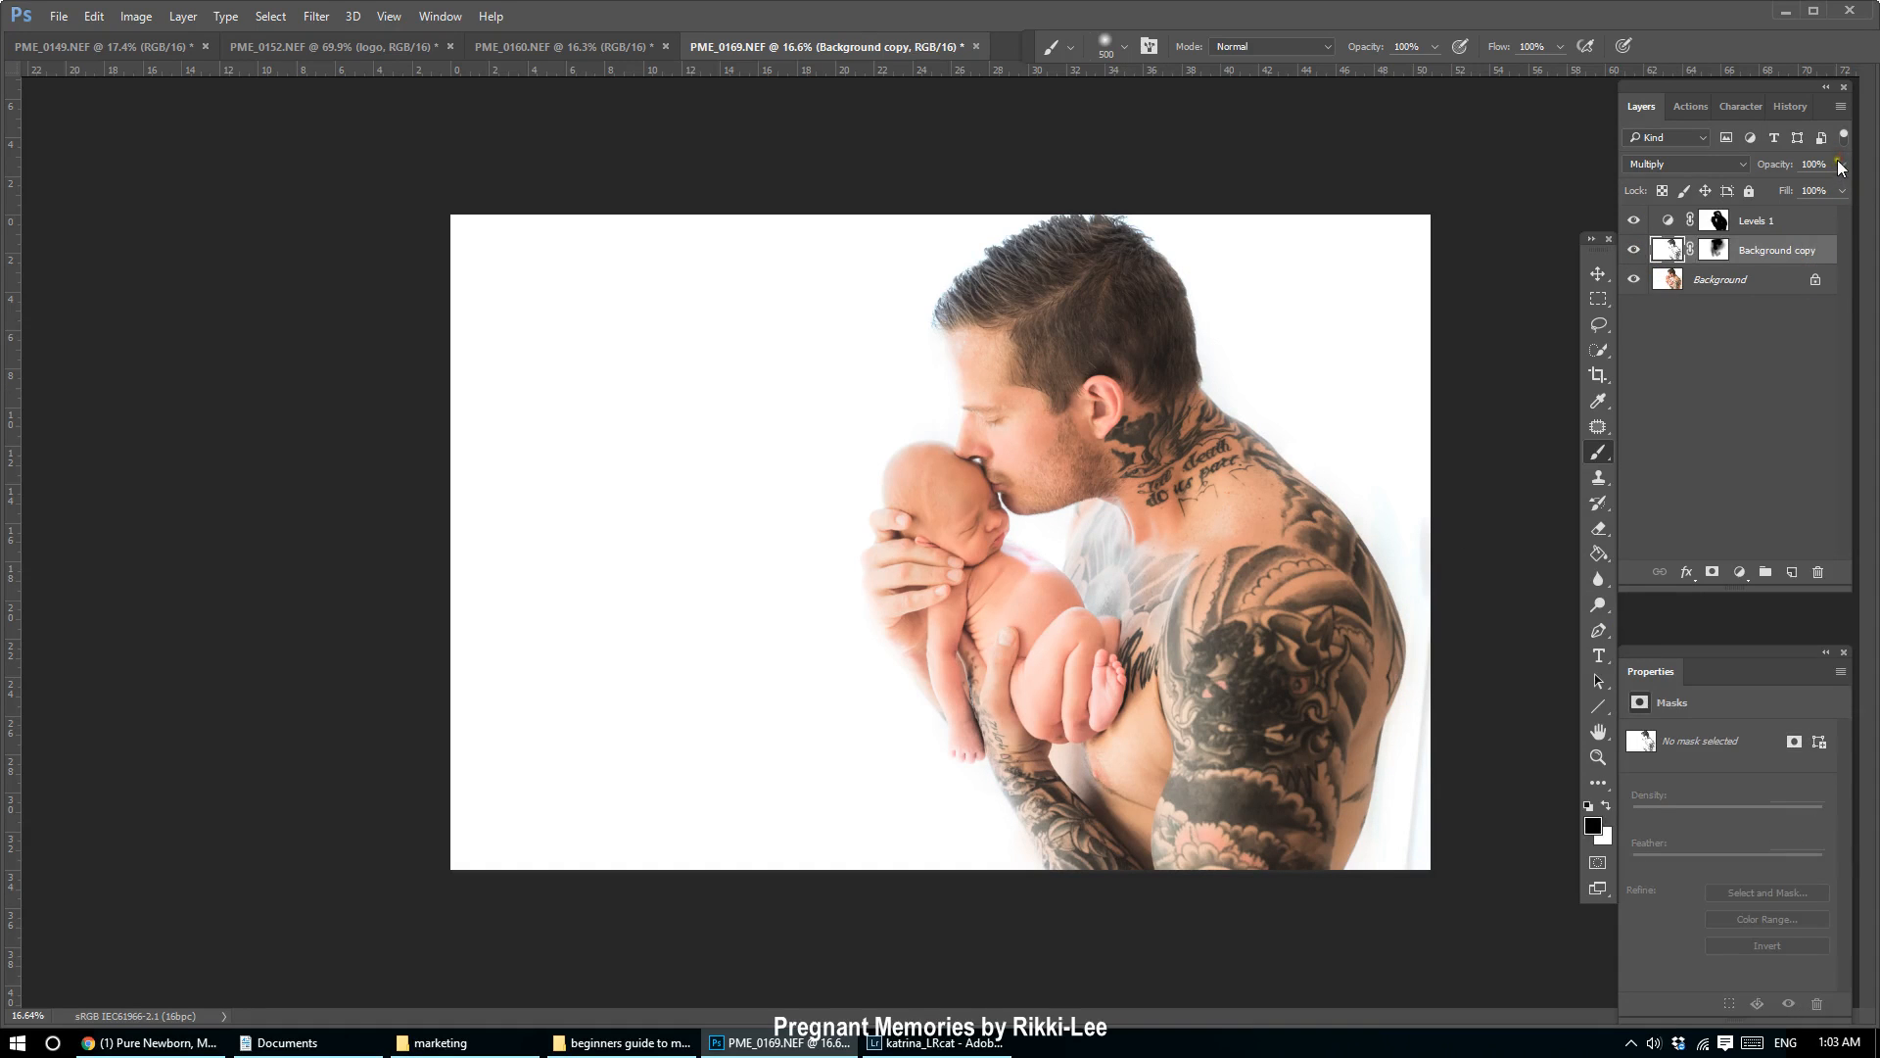
left_click(1841, 164)
left_click_drag(1813, 194, 1877, 193)
Try stacking a duplicate of the Background copy layer, delete the duplicate, and compare the image with the remaining copy hidden and shown.
left_click_drag(1757, 251, 1794, 571)
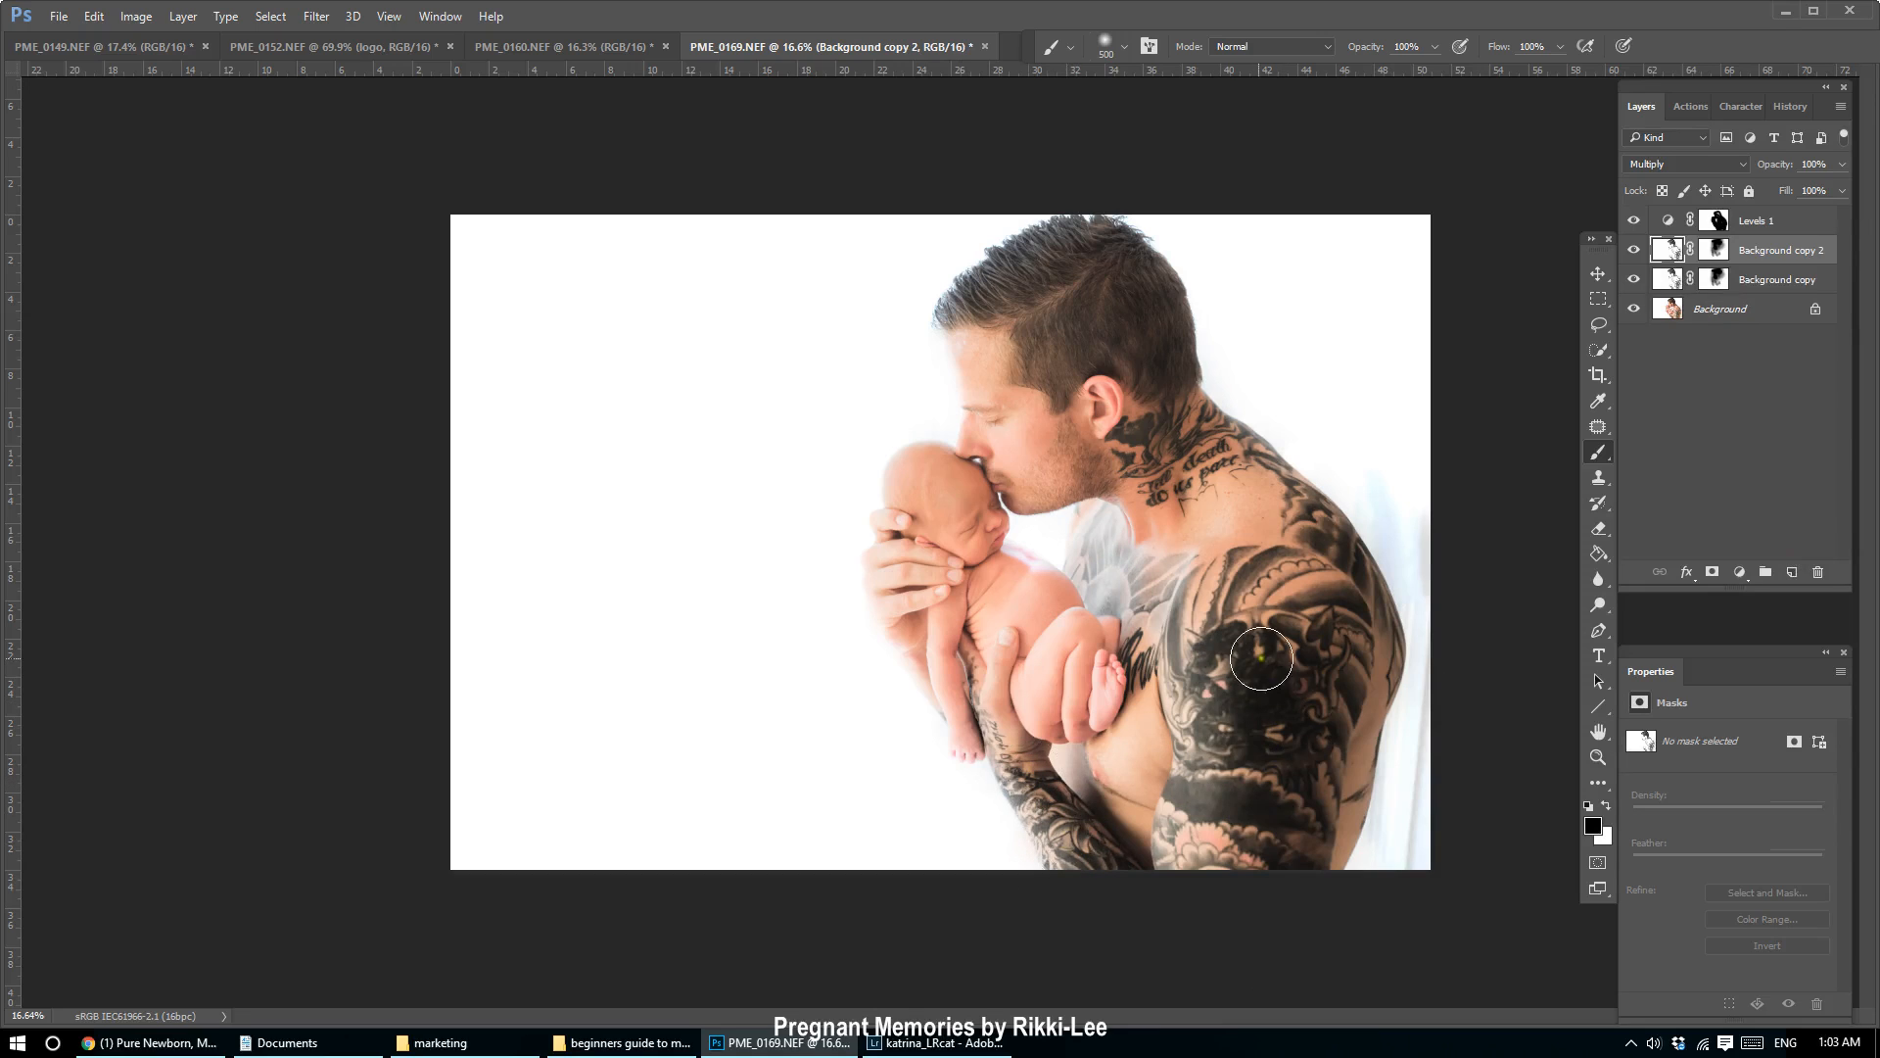
left_click_drag(1820, 254, 1818, 572)
left_click(1633, 252)
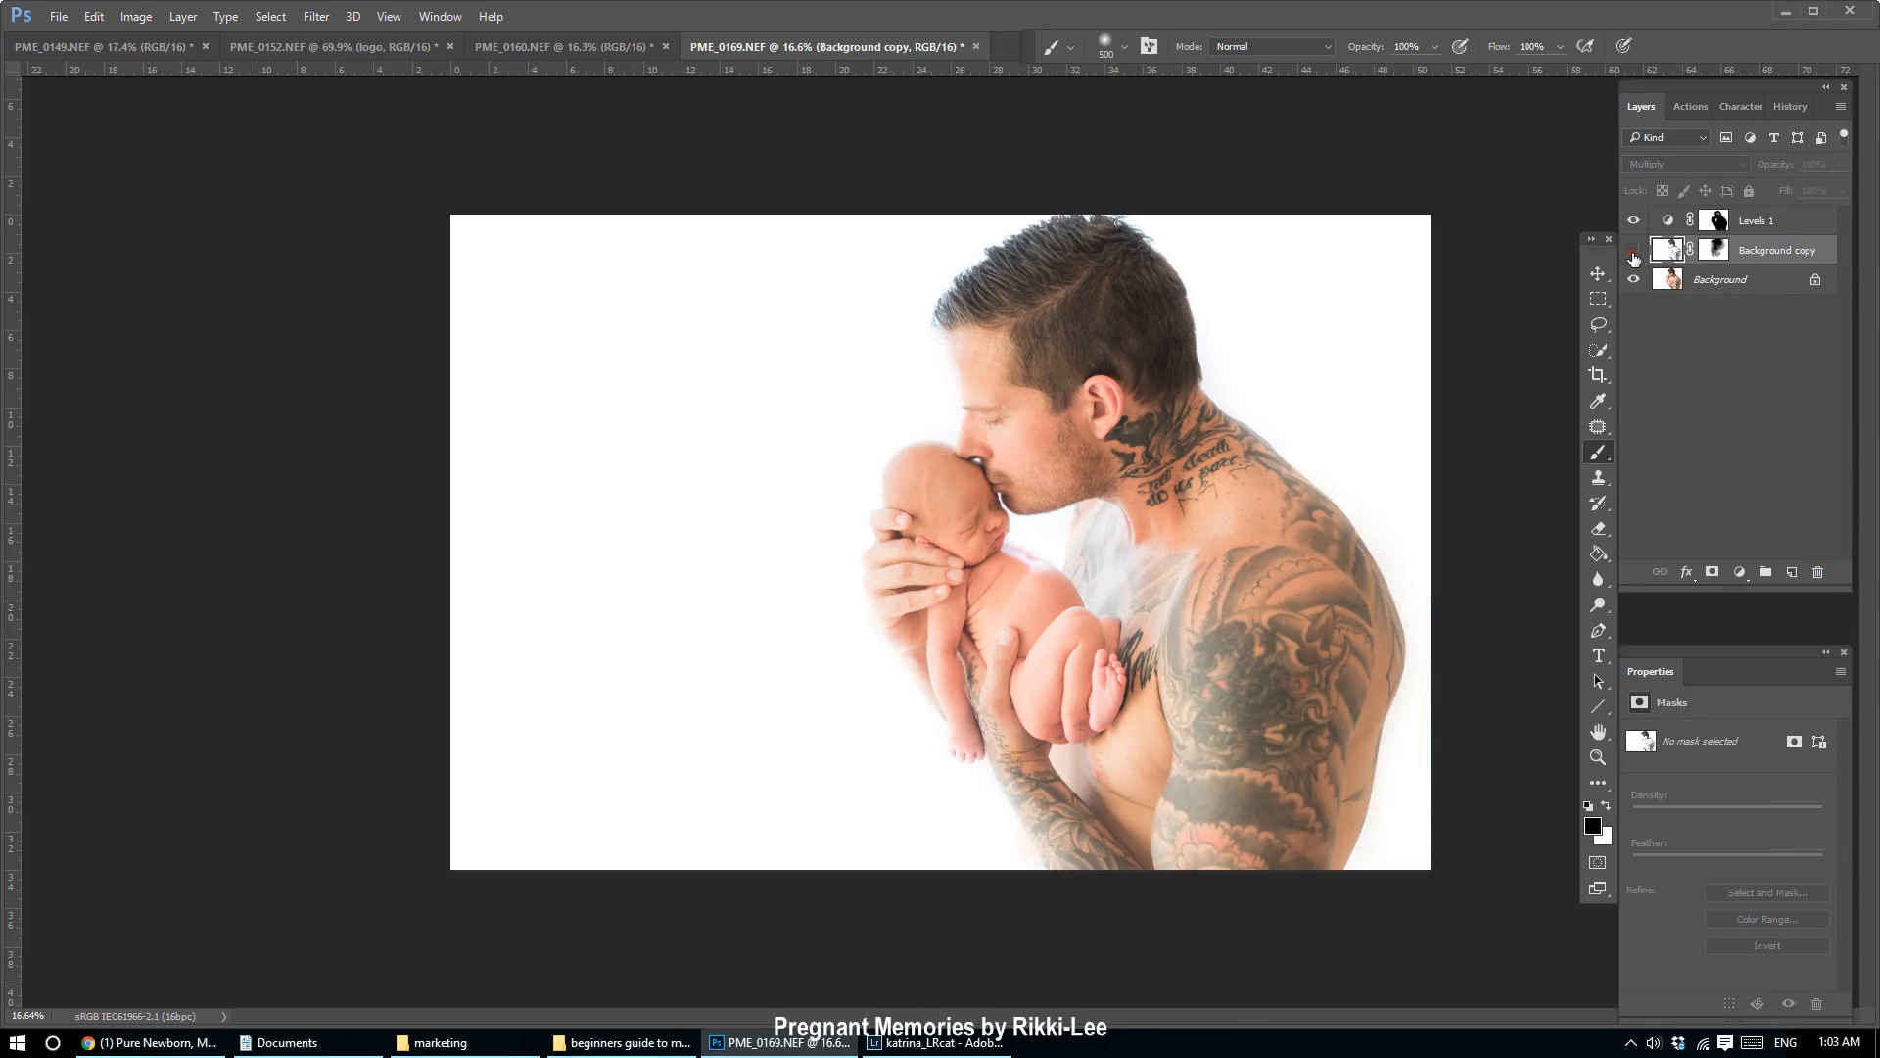
left_click(1633, 253)
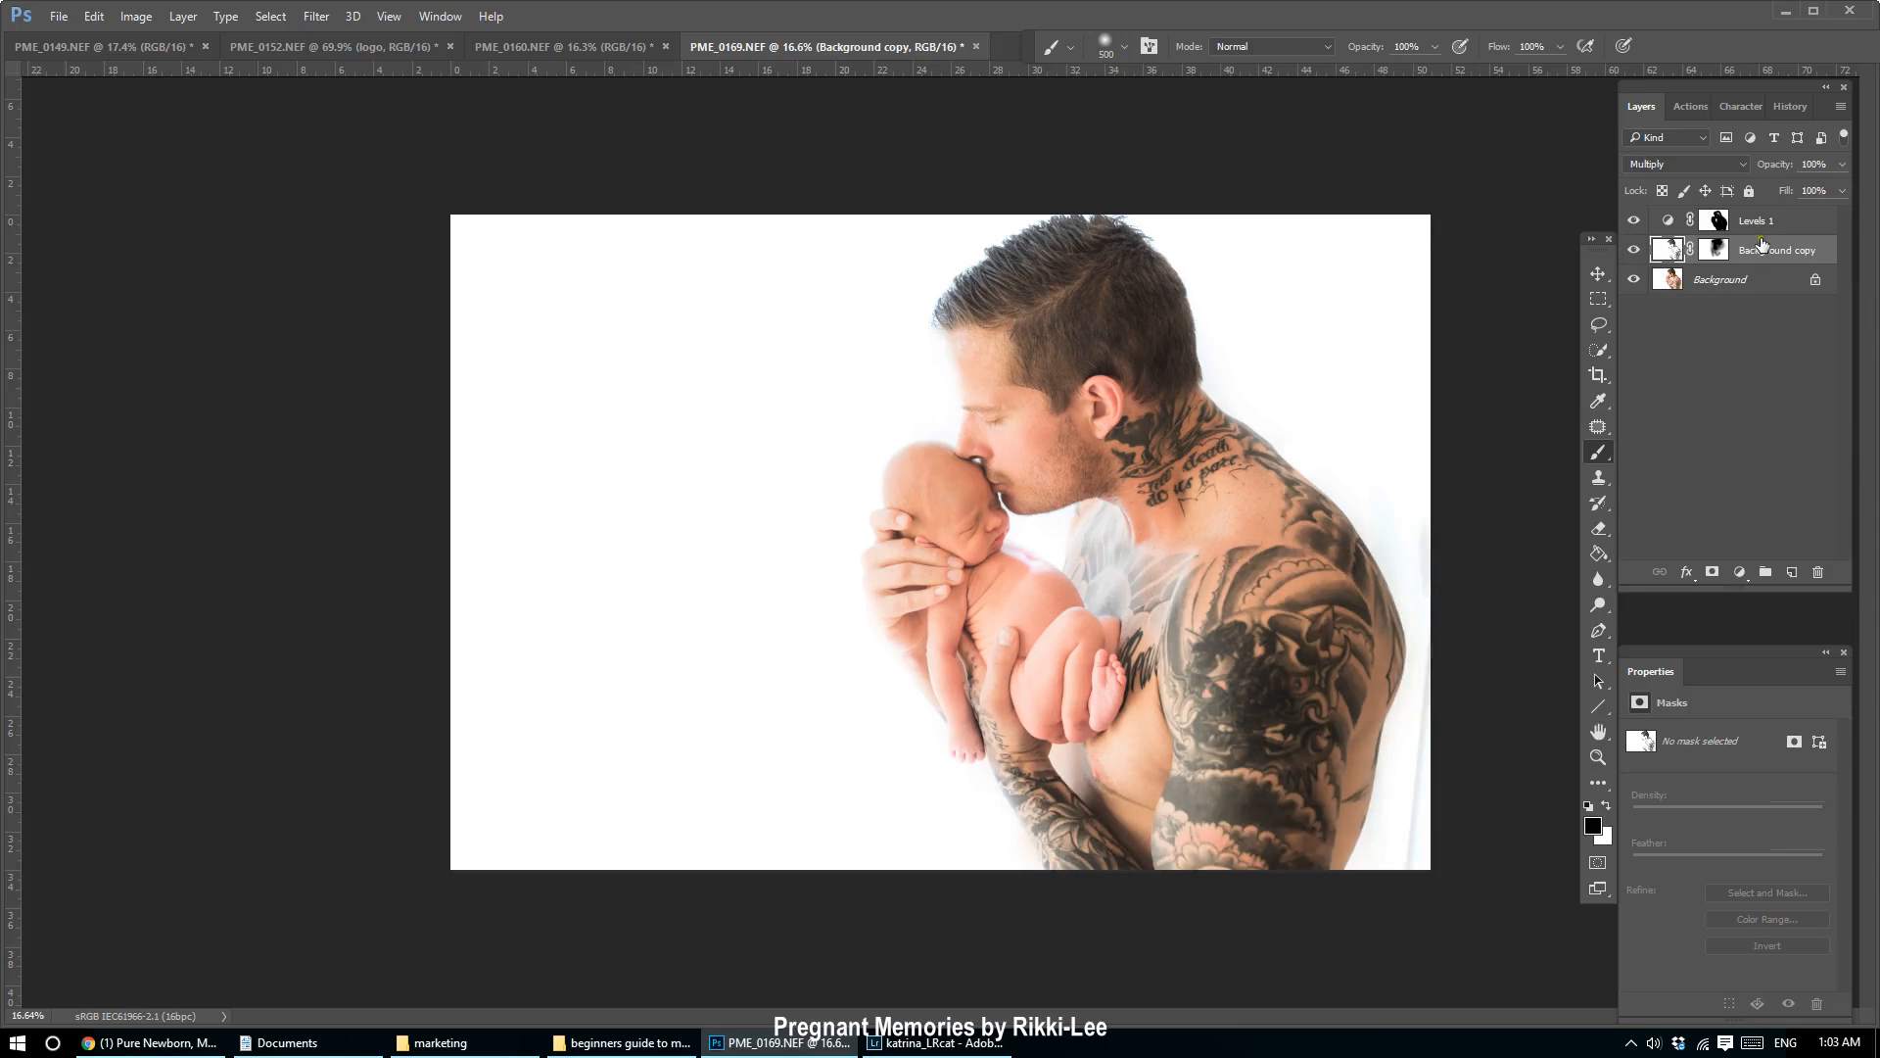